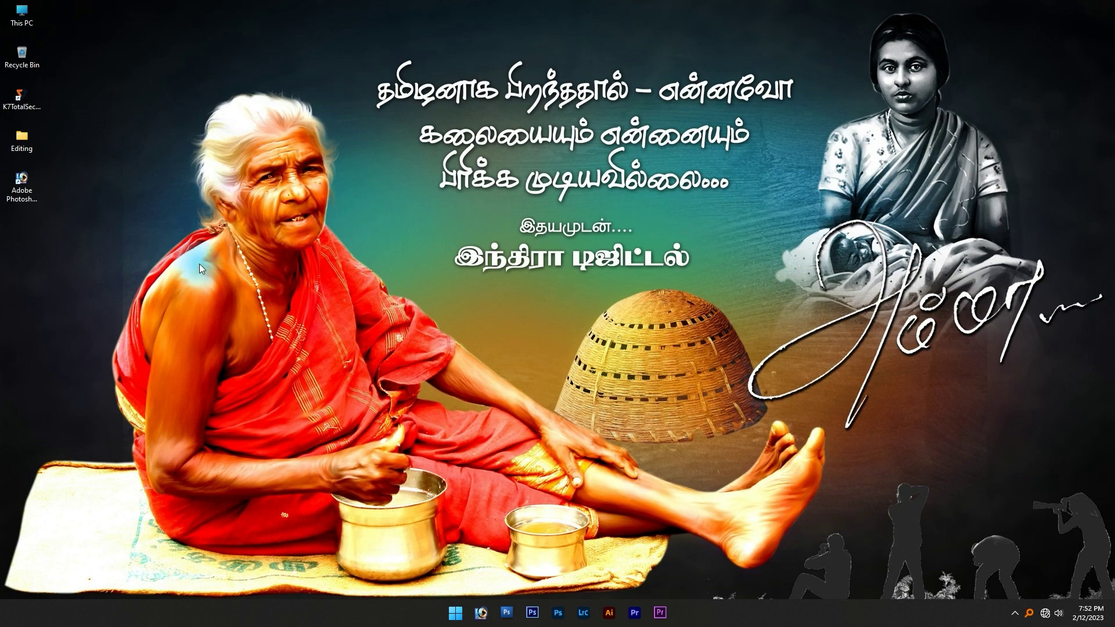
- Launch Adobe Photoshop 7.0 and move the Layers, Navigator and History palettes and the toolbox to new places in the workspace
left_click(478, 621)
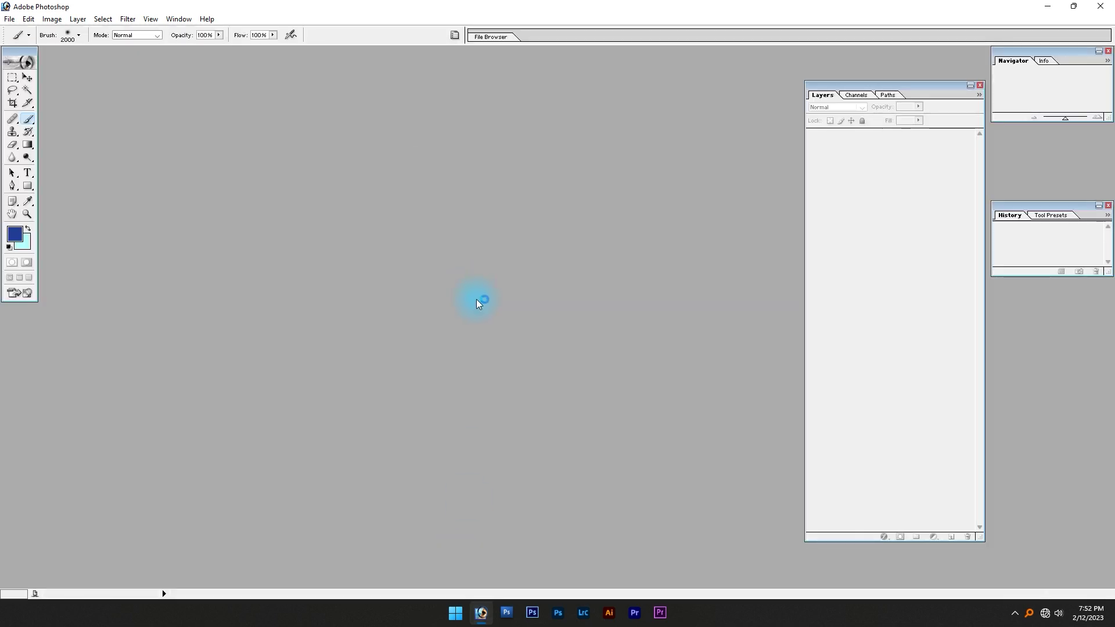
left_click_drag(821, 94, 162, 123)
left_click_drag(839, 87, 10, 85)
left_click_drag(116, 85, 346, 121)
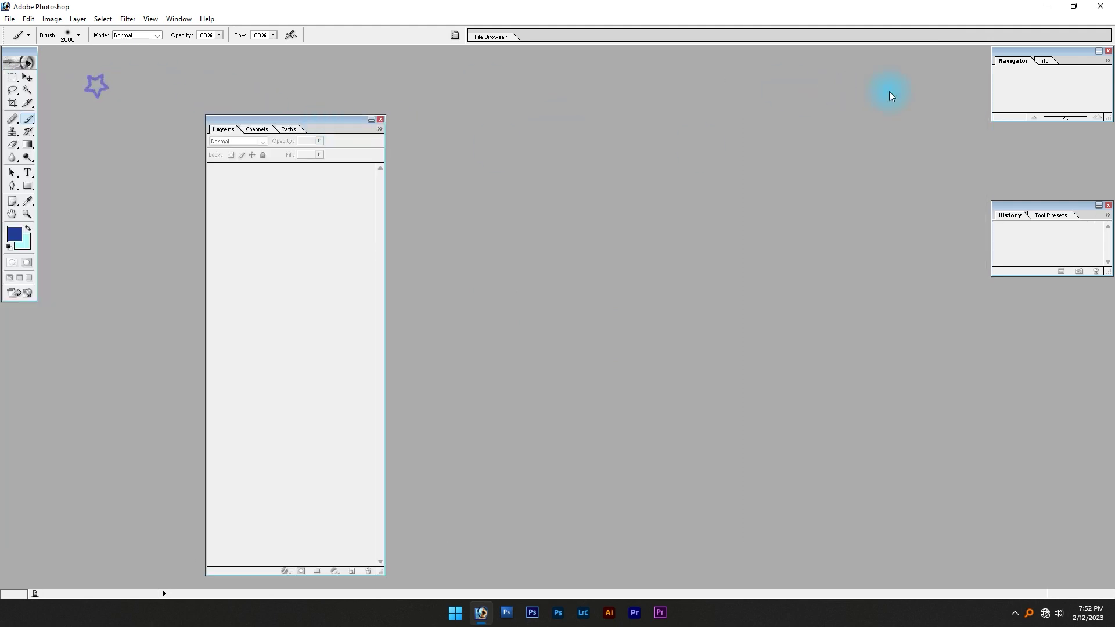
left_click_drag(1033, 52, 672, 96)
left_click_drag(1000, 205, 543, 252)
left_click_drag(12, 56, 826, 206)
- Close Photoshop, relaunch it to check the palette layout, and close it again
left_click(1100, 5)
left_click(481, 613)
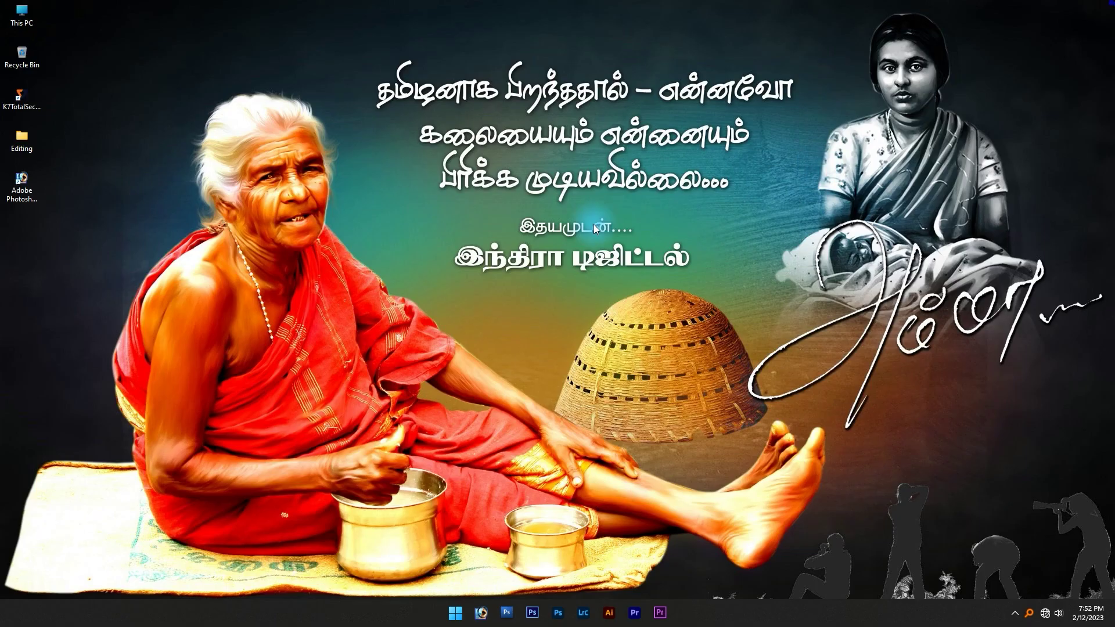
left_click(1100, 6)
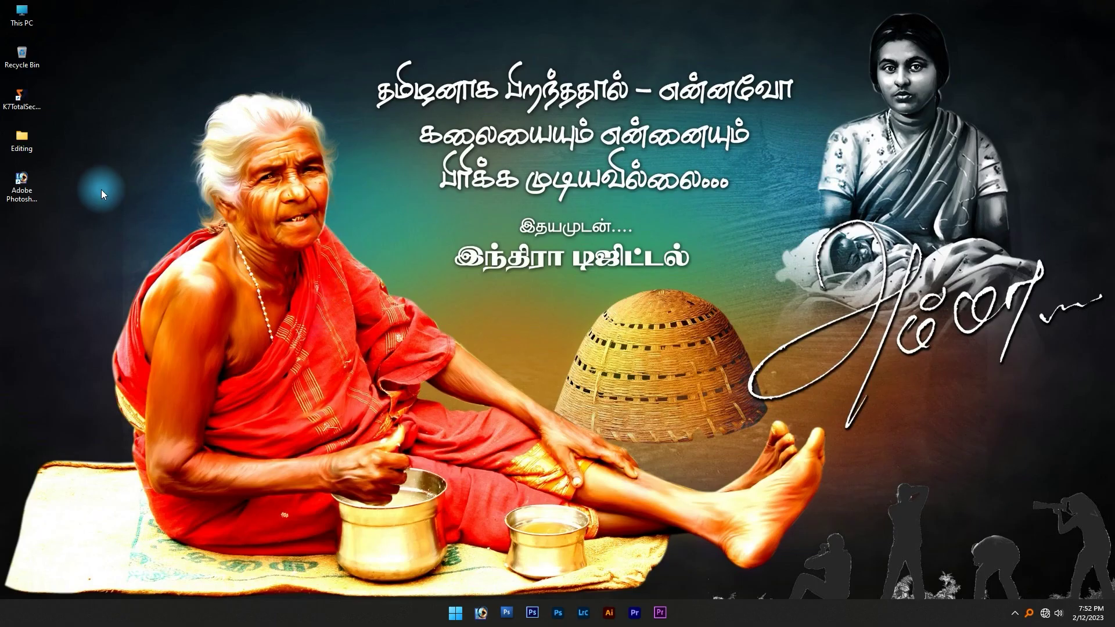
- View the properties of the Adobe Photoshop 7.0 desktop shortcut and dismiss them without changes
double_click(15, 189, "alt")
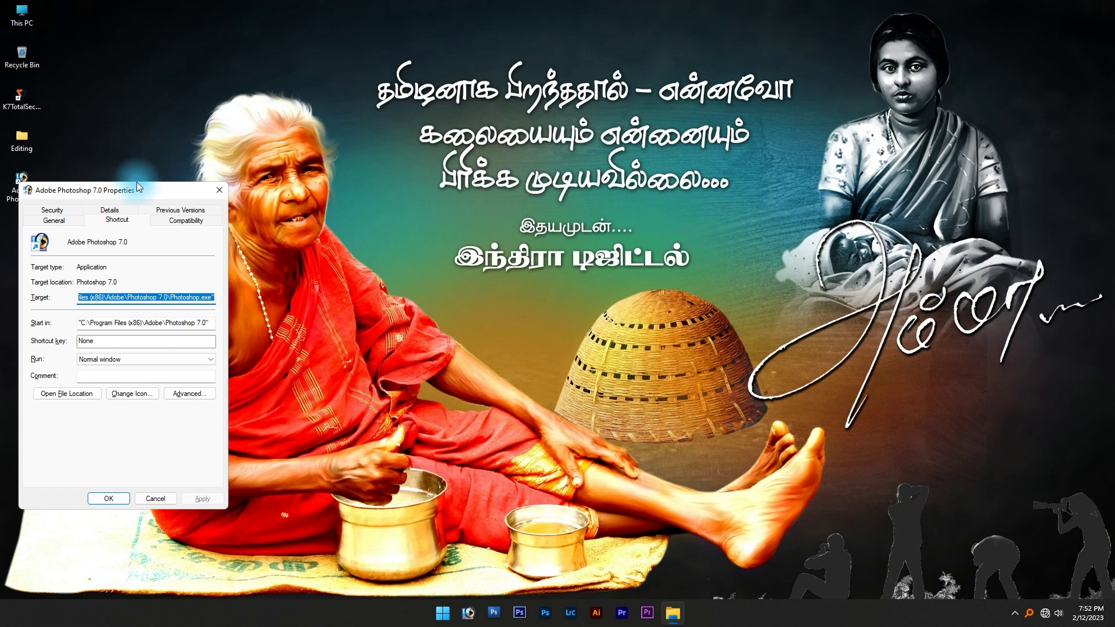
left_click_drag(143, 191, 226, 165)
left_click(237, 472)
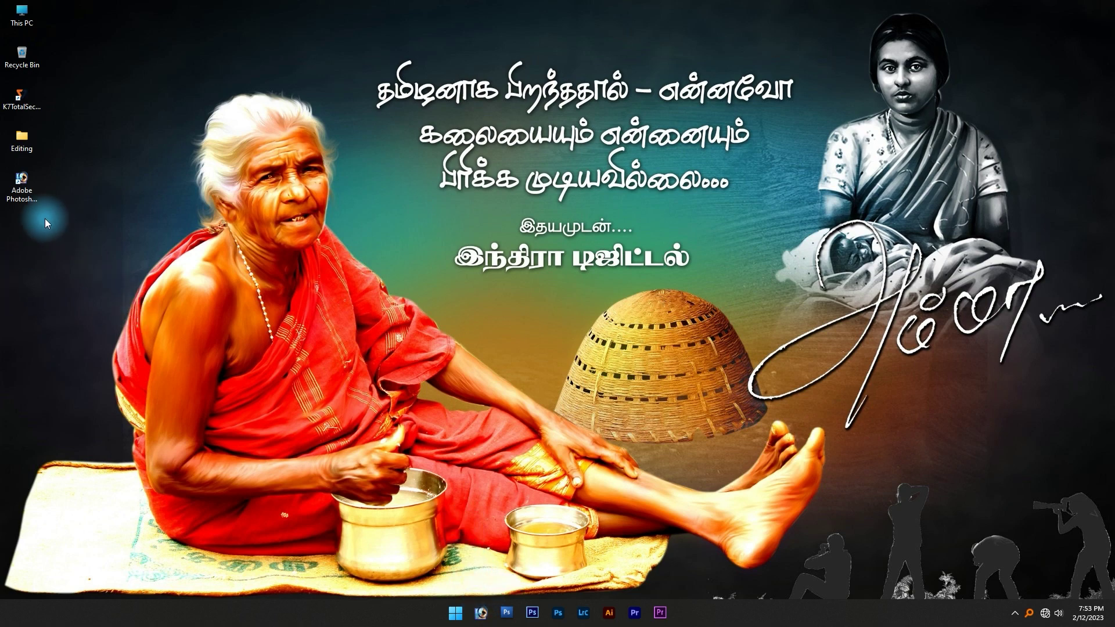
- Unpin Adobe Photoshop 7.0 from the taskbar
right_click(22, 183)
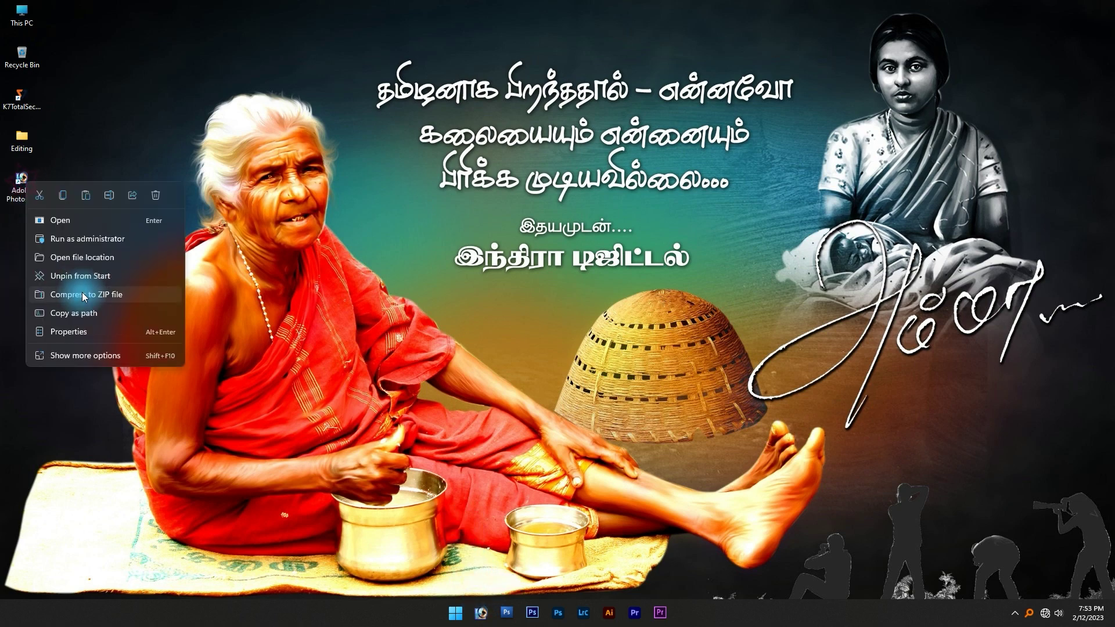
left_click(84, 356)
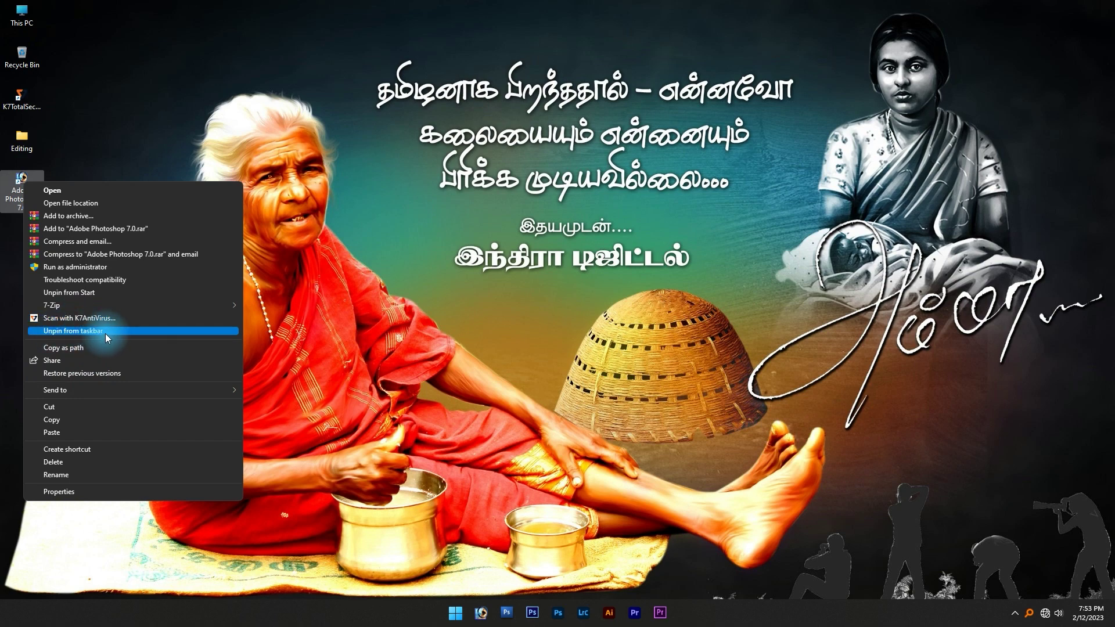
left_click(106, 333)
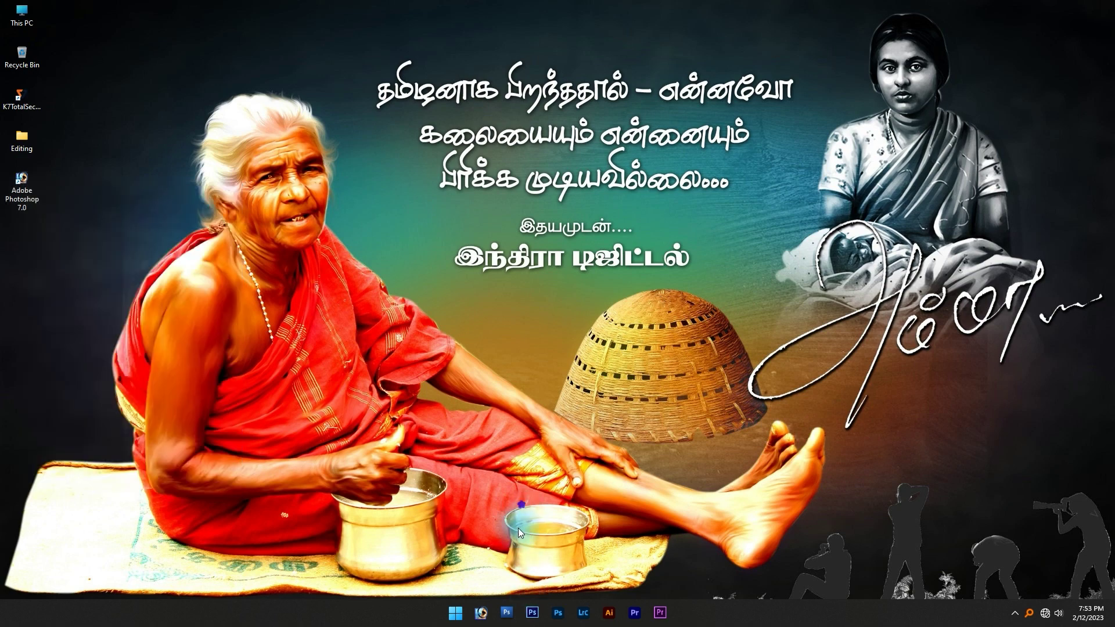
right_click(487, 612)
left_click(554, 582)
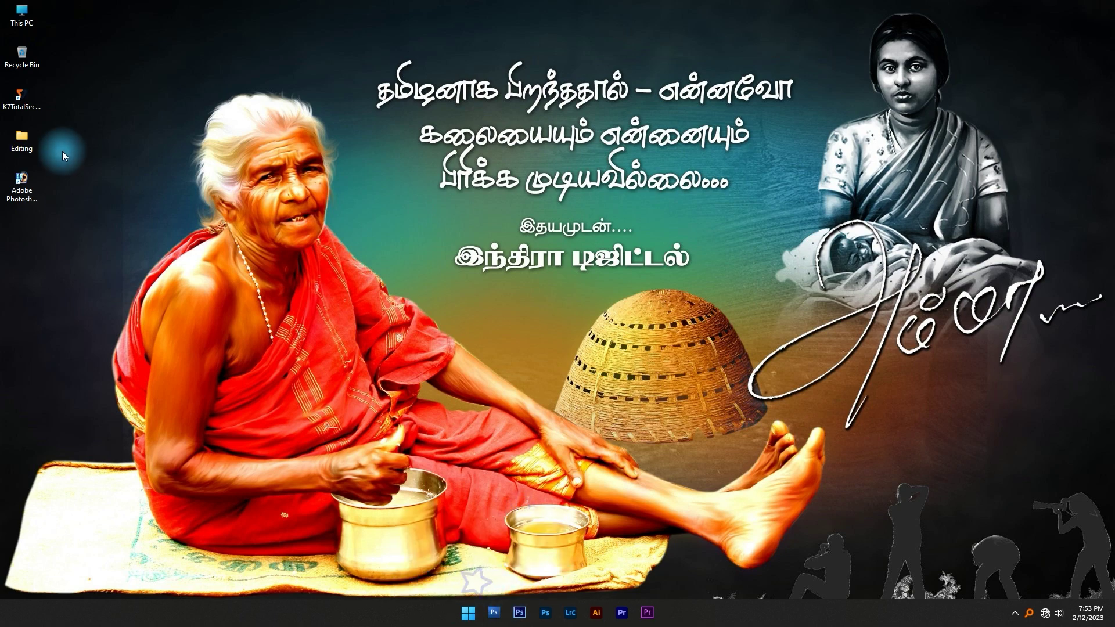
- Pin the Adobe Photoshop 7.0 desktop shortcut to the taskbar and place it first among the pinned apps
right_click(28, 186)
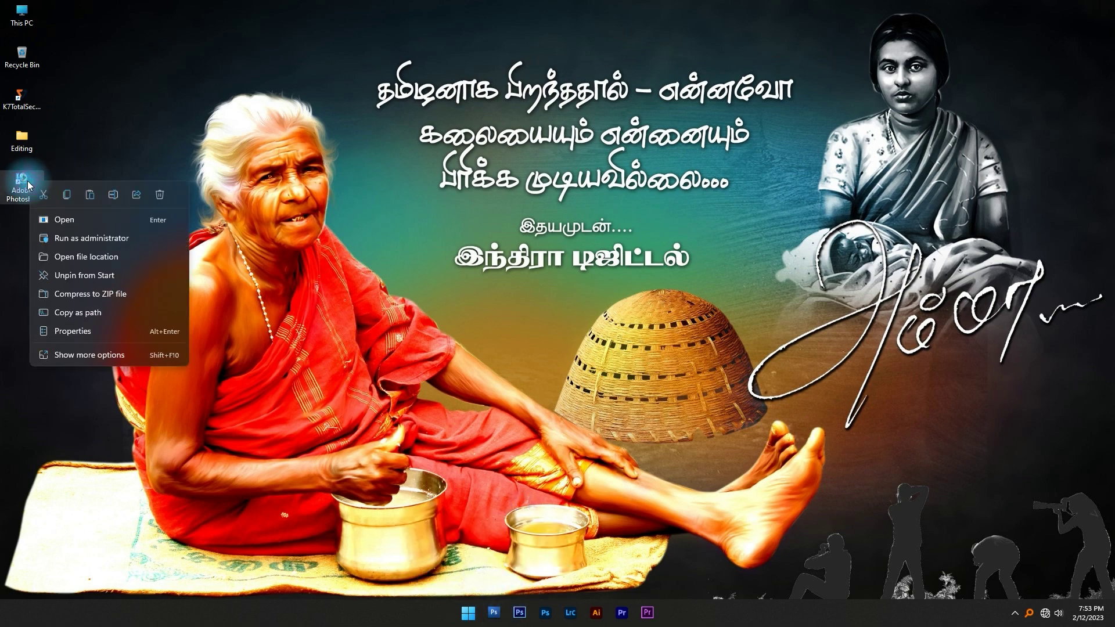
left_click(87, 354)
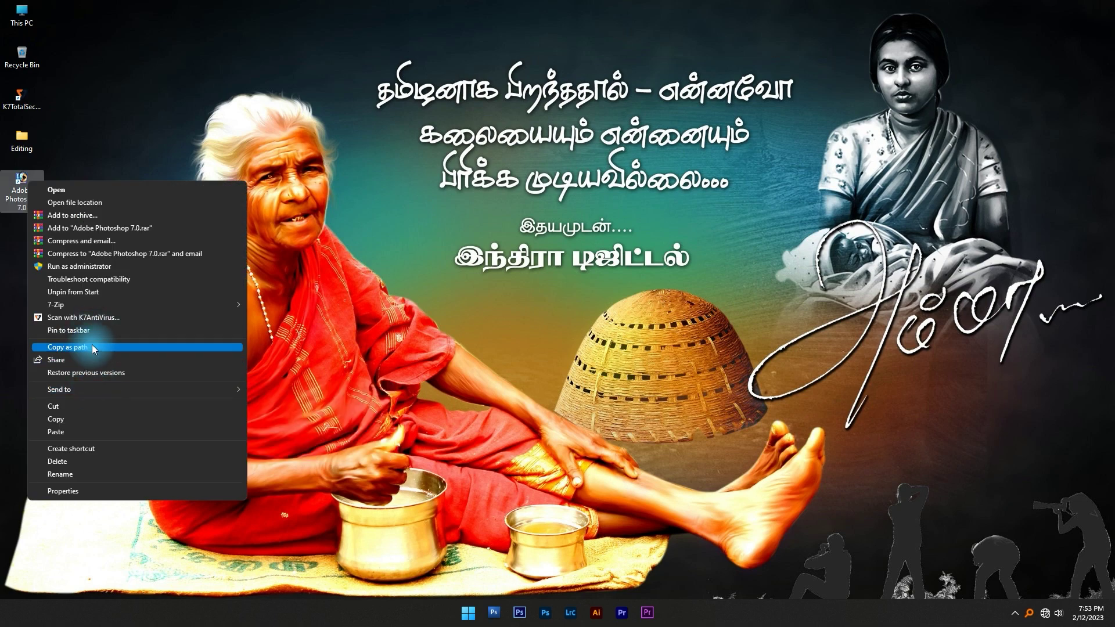
left_click(92, 334)
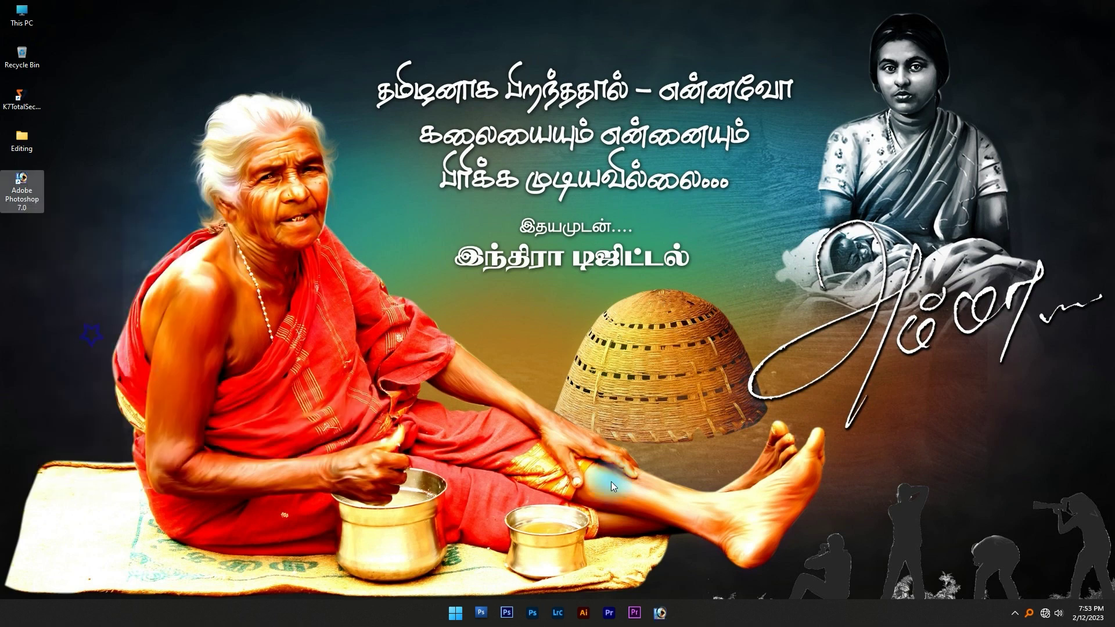
left_click_drag(671, 615, 481, 614)
left_click(505, 396)
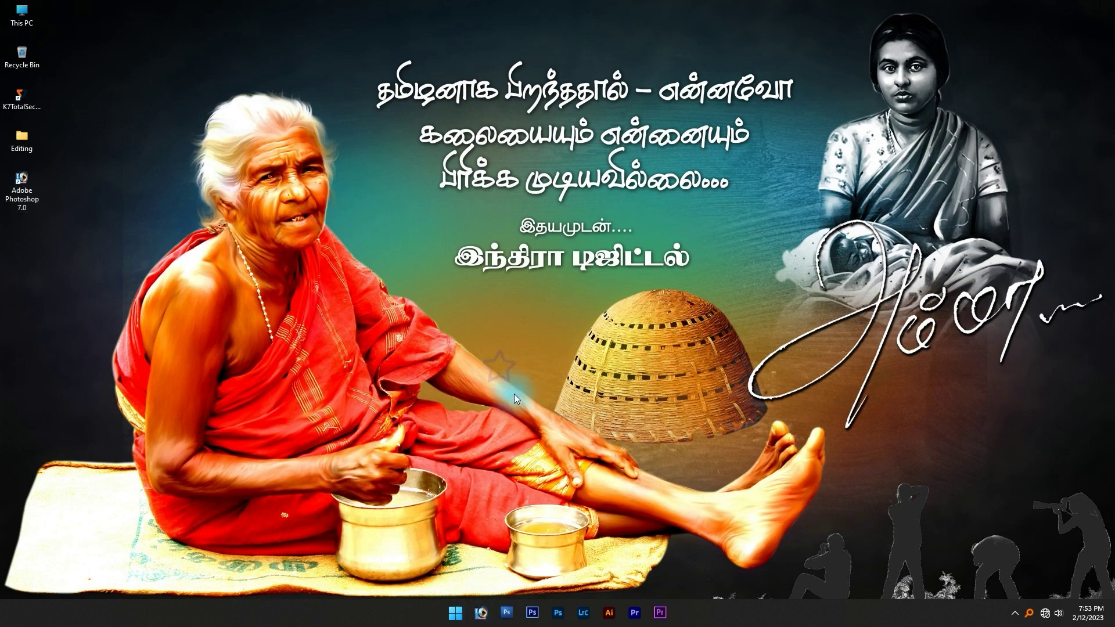
- Start Photoshop 7.0 with a preferences reset, delete its settings file without customizing the color settings, and close the program
key("ctrl+shift+alt")
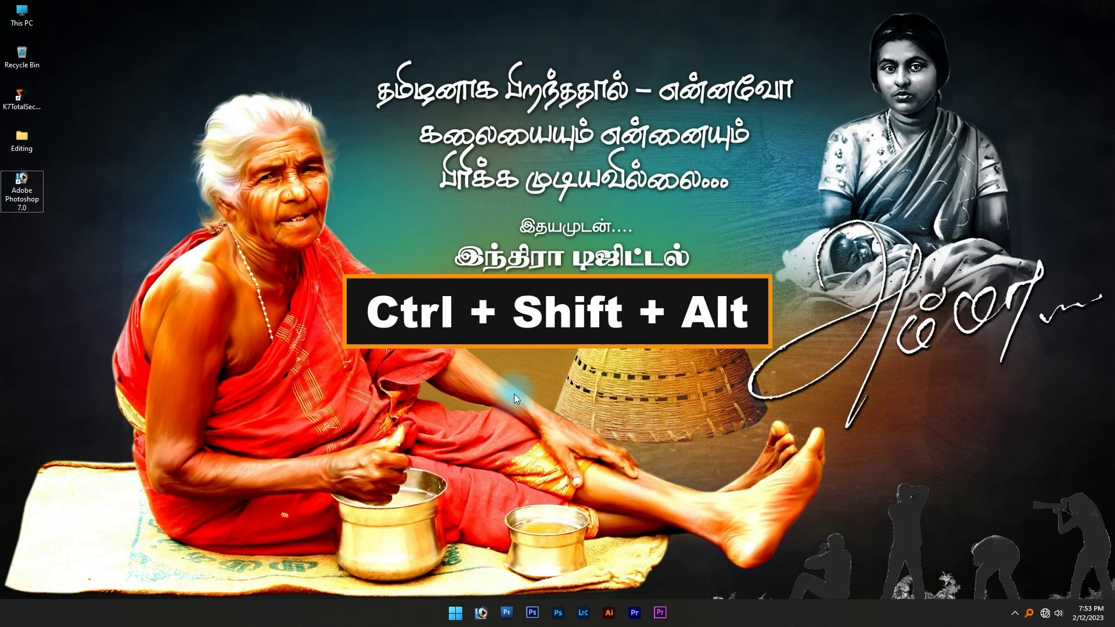
left_click(481, 614, "ctrl+alt+shift")
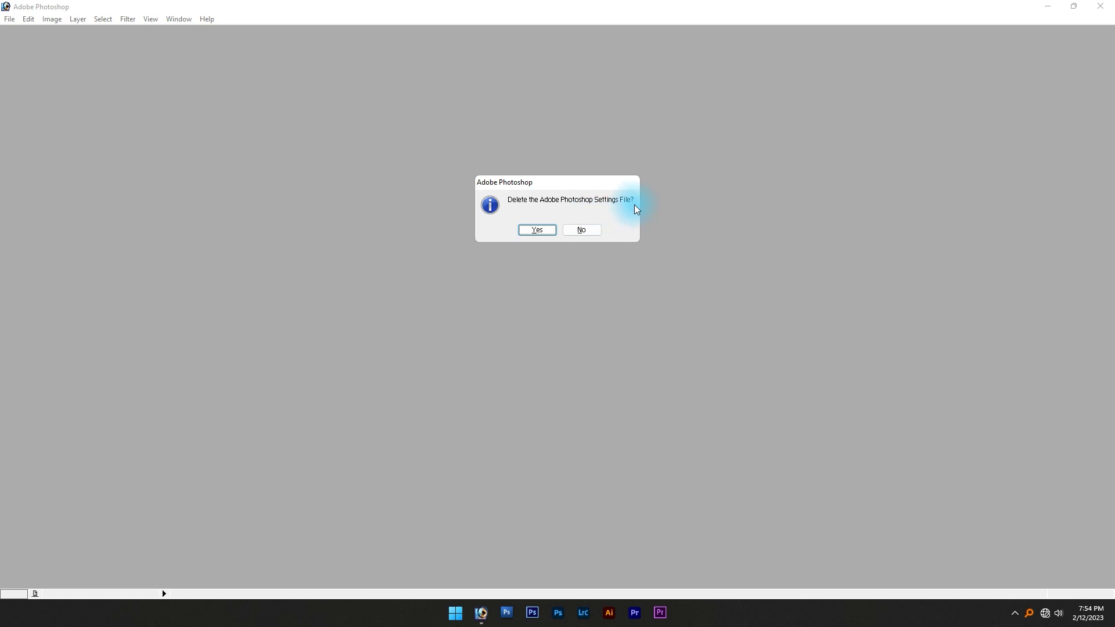
left_click(548, 232)
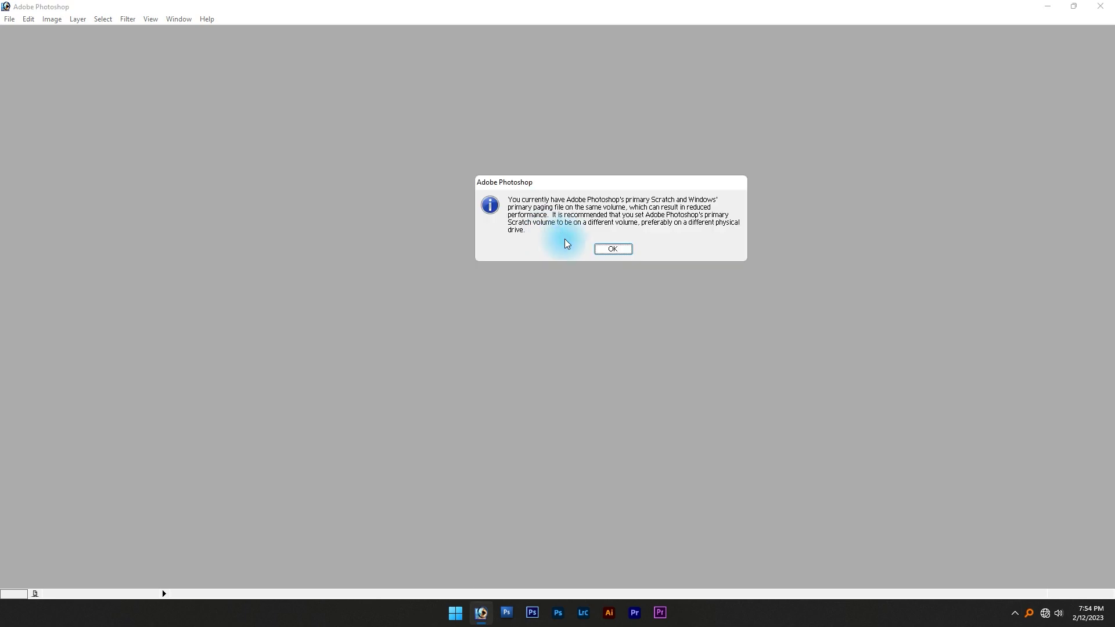
left_click(612, 251)
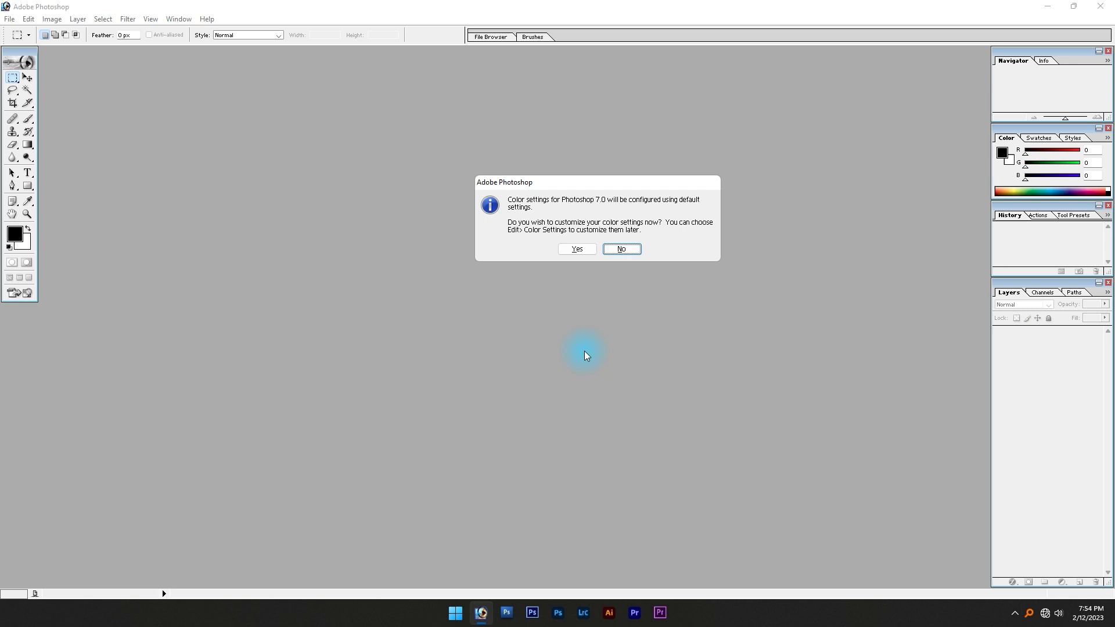
left_click(634, 249)
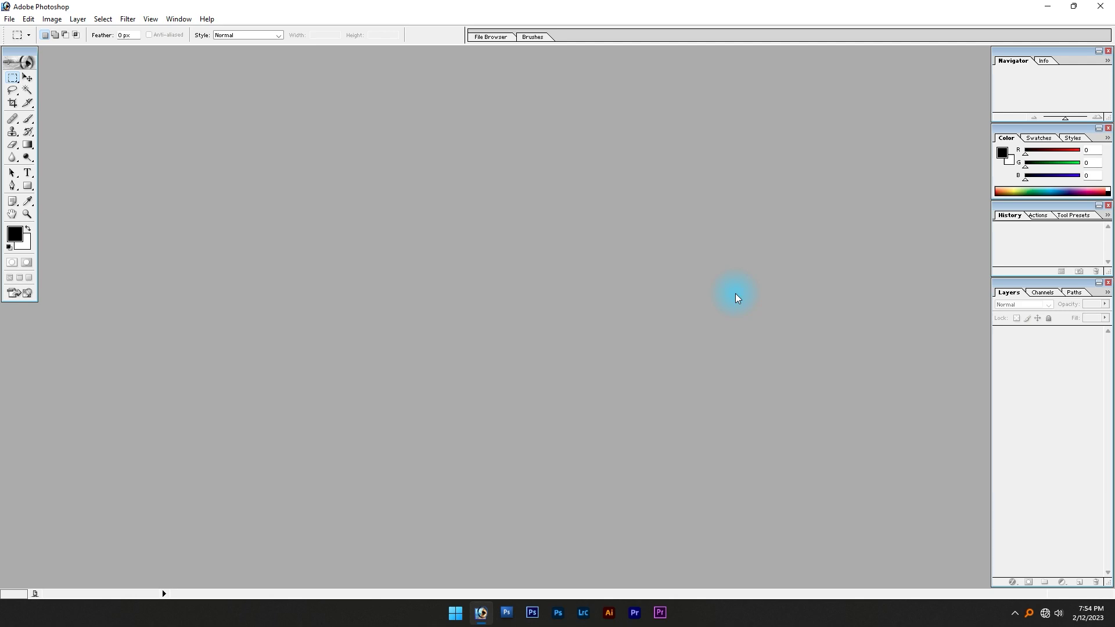
left_click(1111, 2)
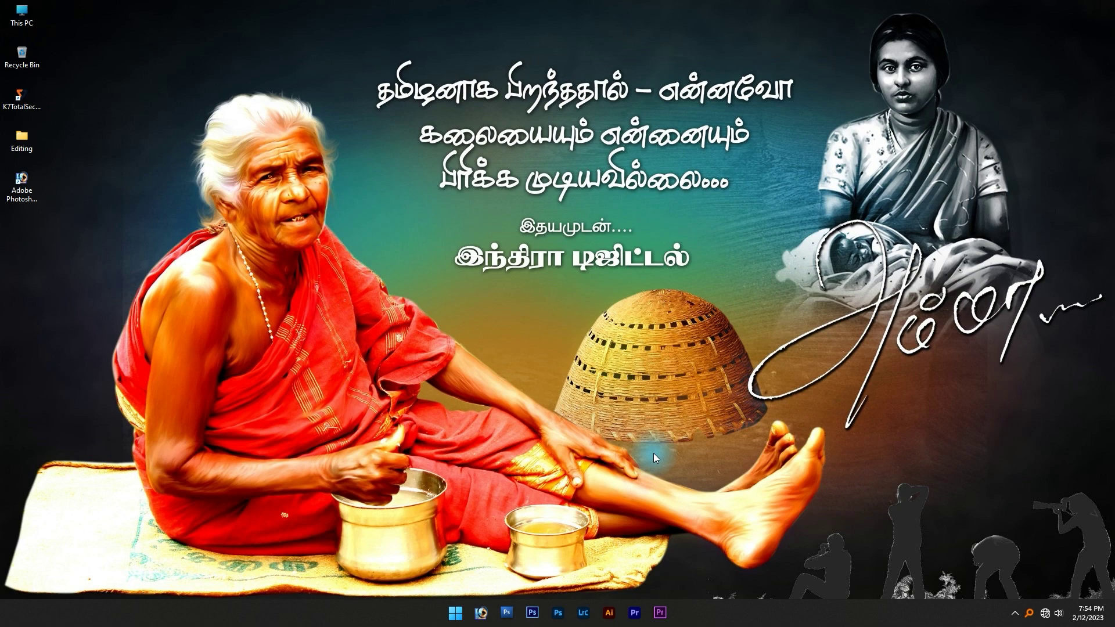
- Open This PC and turn off the display of hidden items
double_click(21, 20)
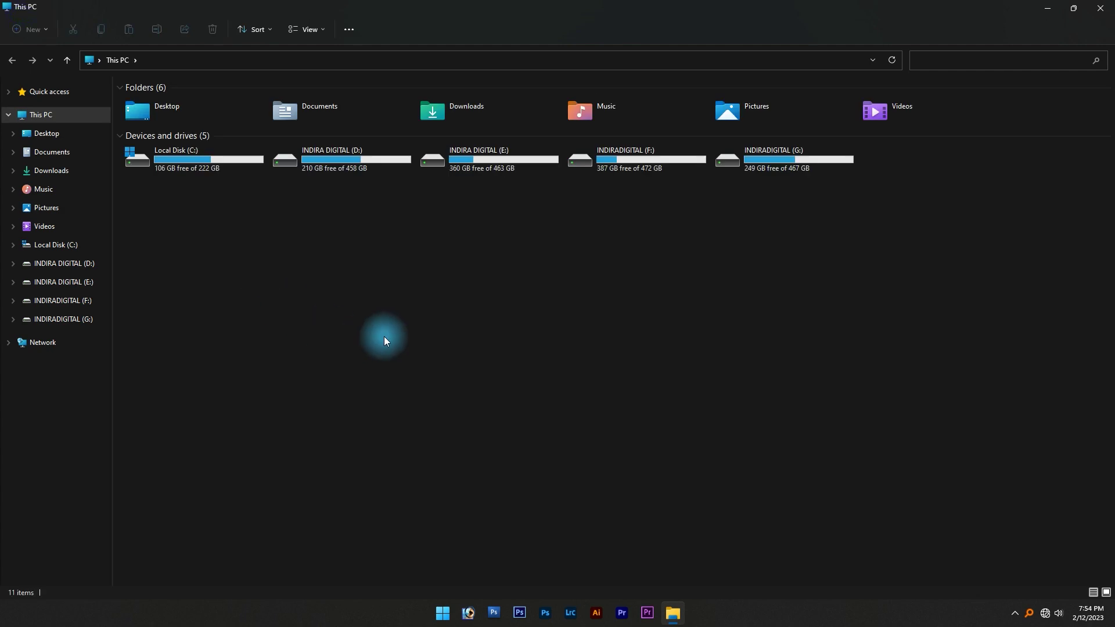
left_click(317, 31)
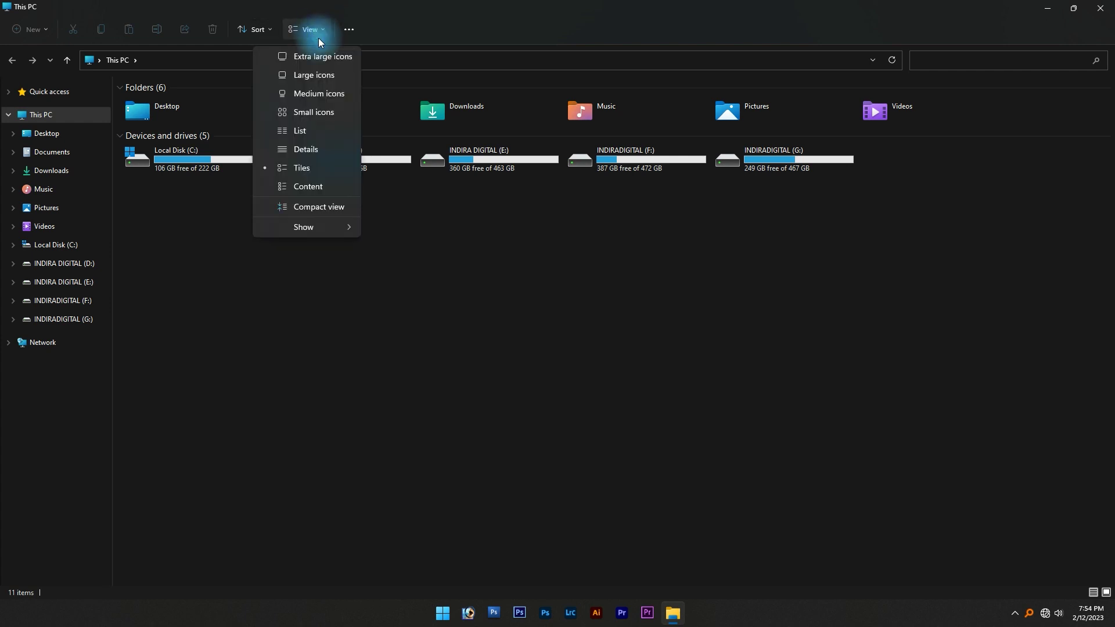
mouse_move(328, 227)
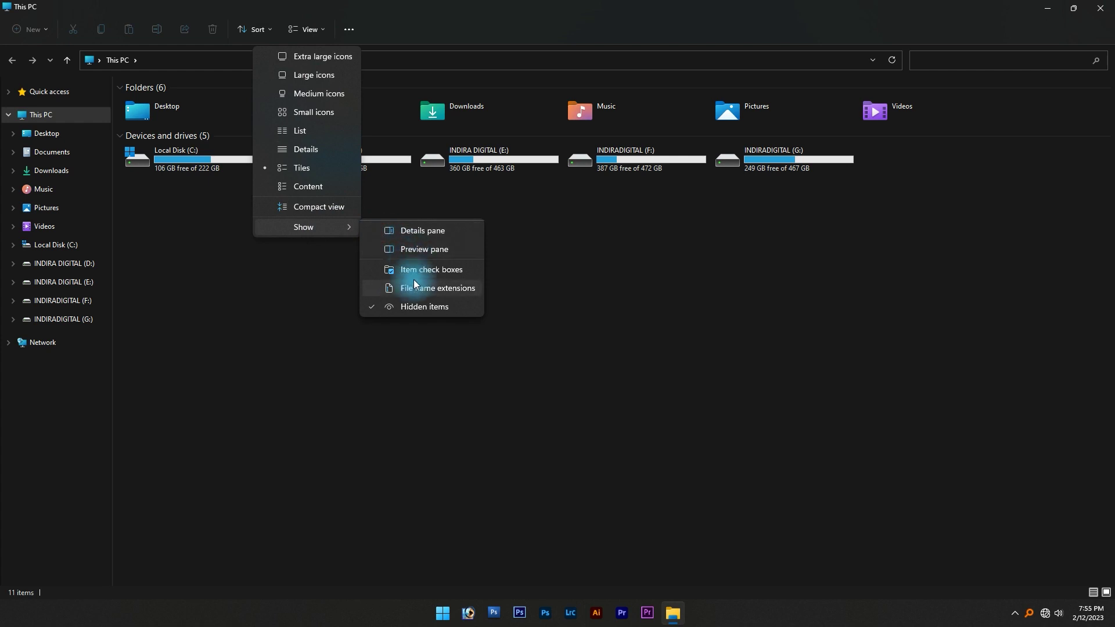
left_click(426, 311)
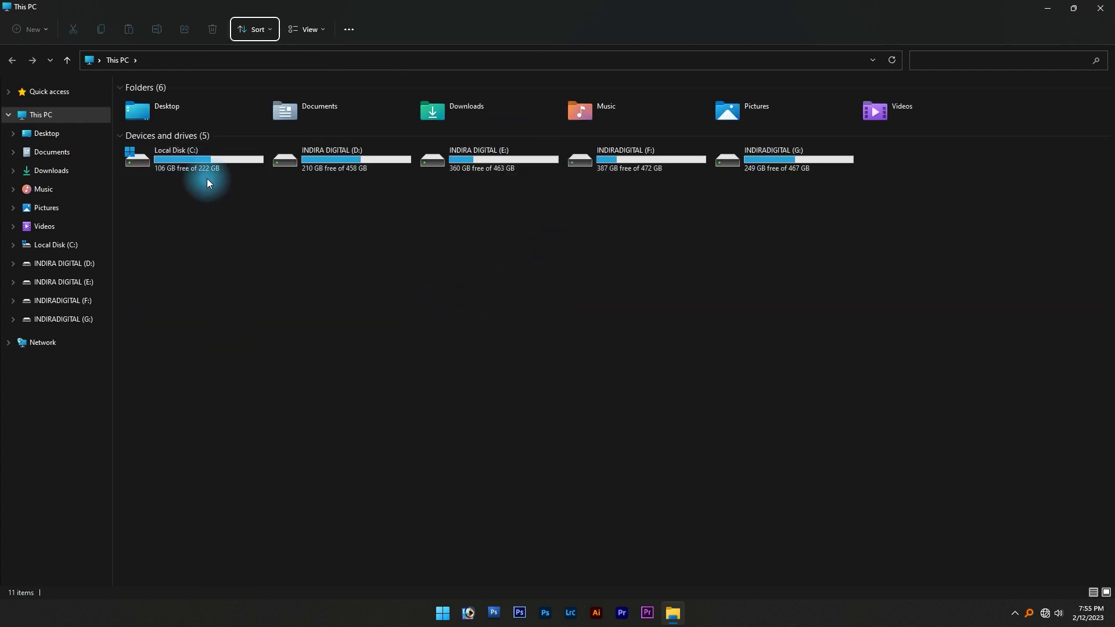
- Open Local Disk (C:) and turn on the display of hidden items
double_click(191, 162)
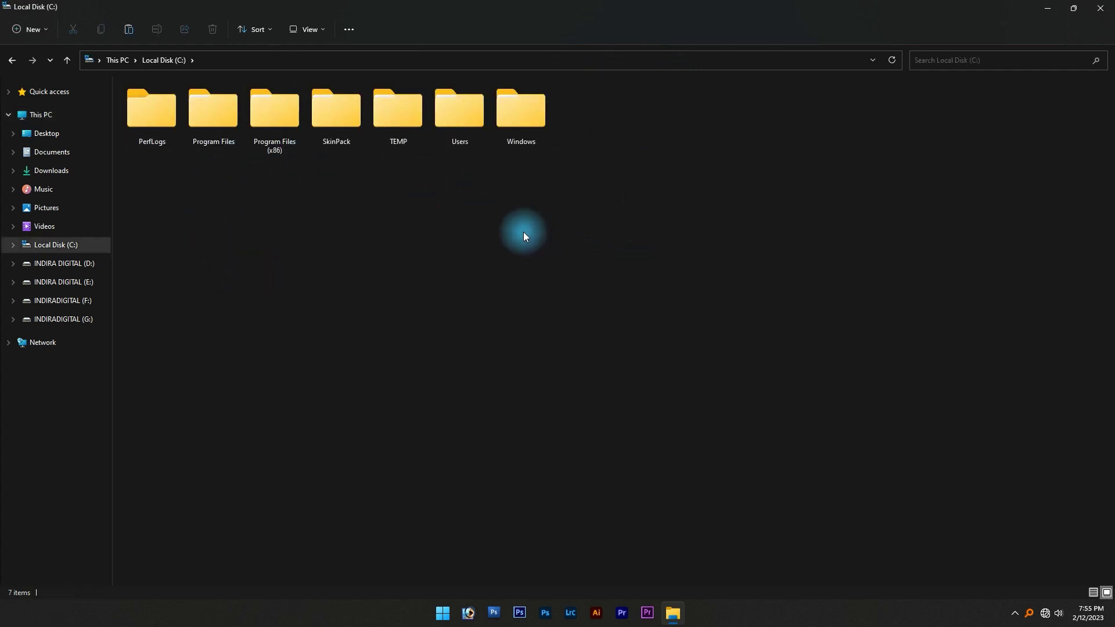
left_click(309, 29)
mouse_move(338, 226)
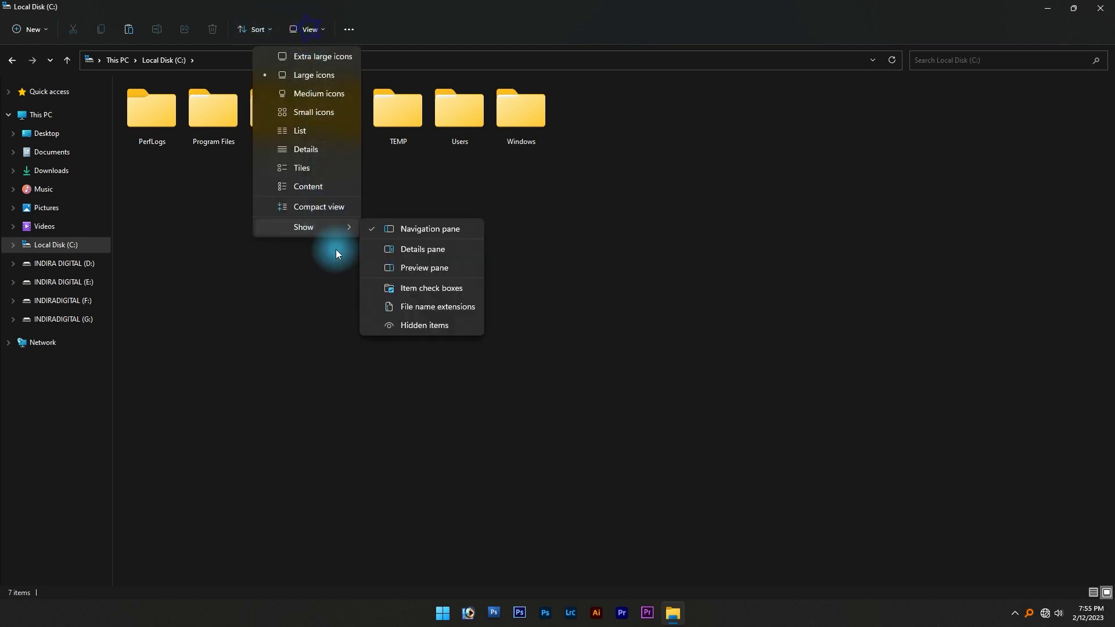
left_click(440, 326)
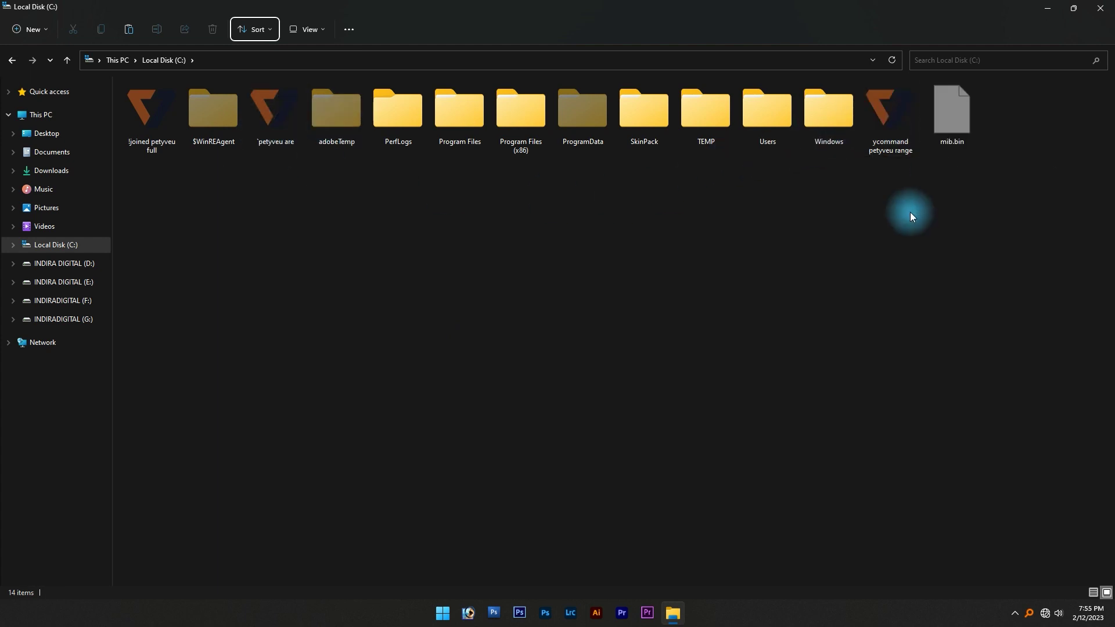
left_click(716, 235)
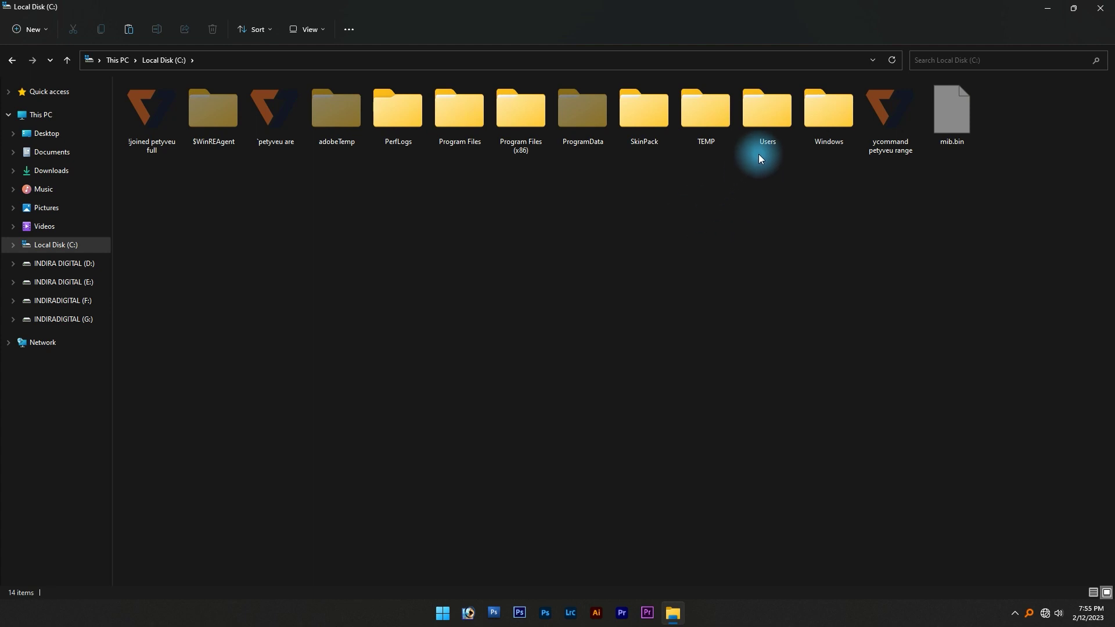
- Open the Users folder on the C: drive, enter the INDIRA DIGITAL profile folder and open its AppData folder
double_click(761, 128)
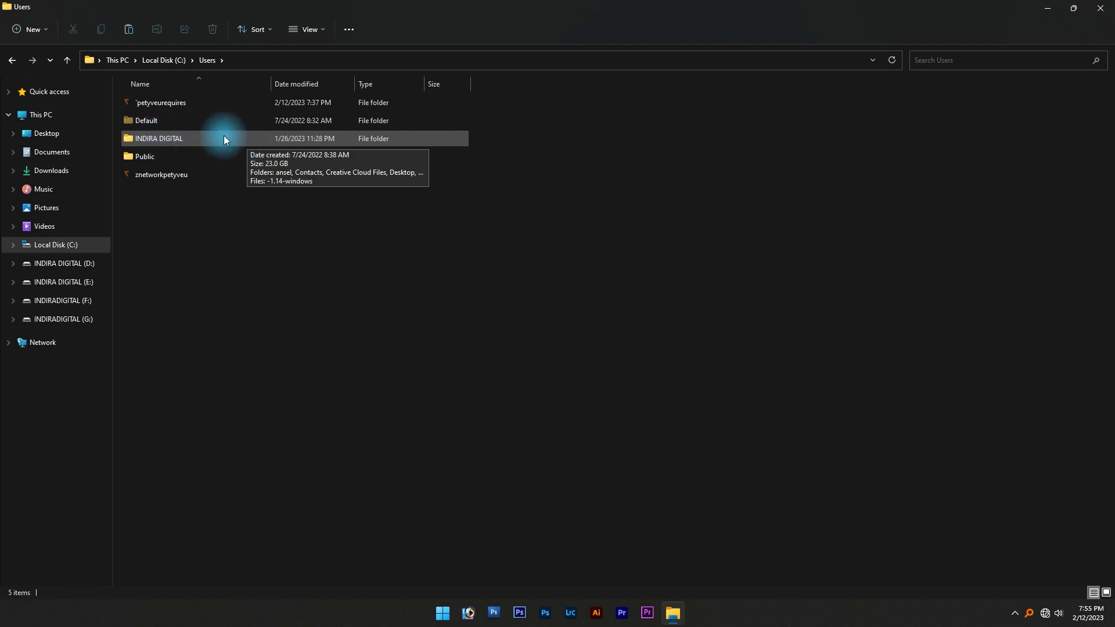
double_click(163, 139)
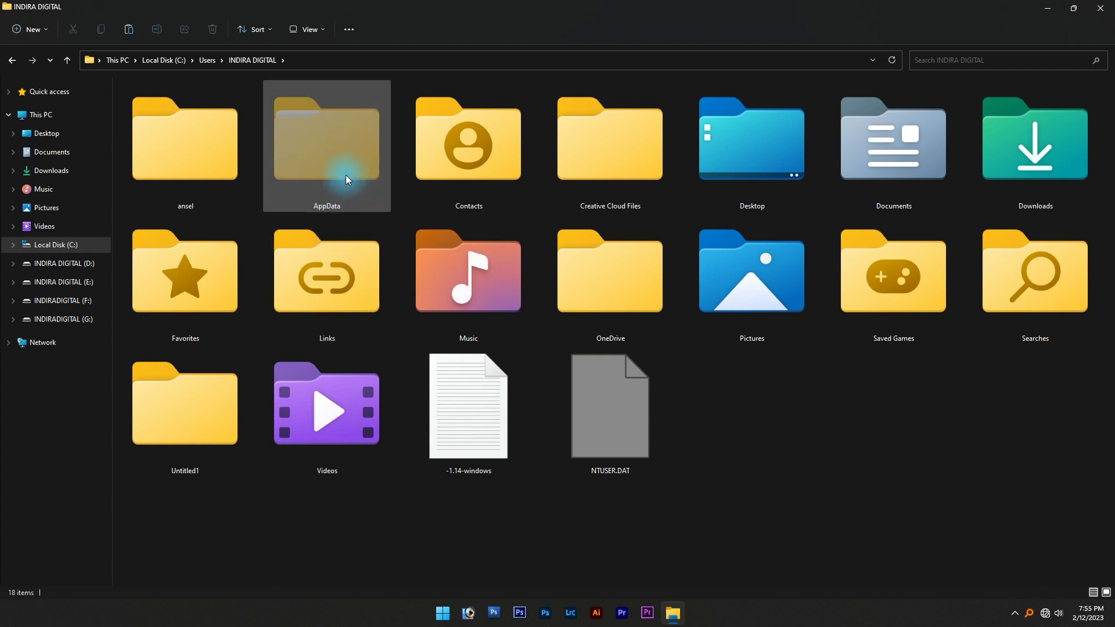
double_click(343, 158)
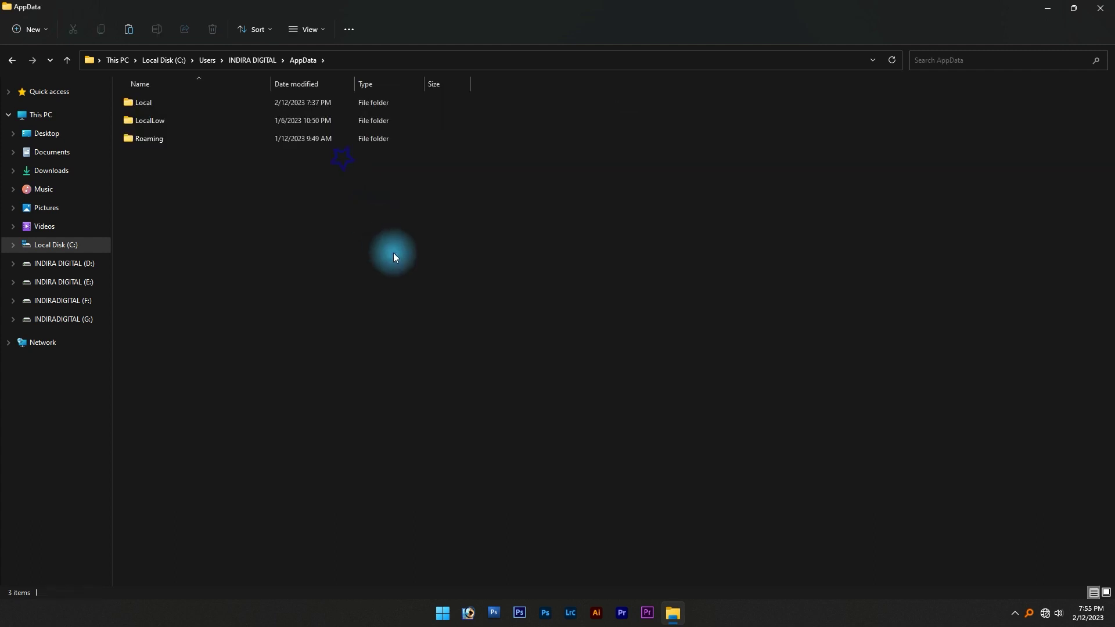
- Return to the INDIRA DIGITAL profile folder and check its hidden items display setting
left_click(14, 64)
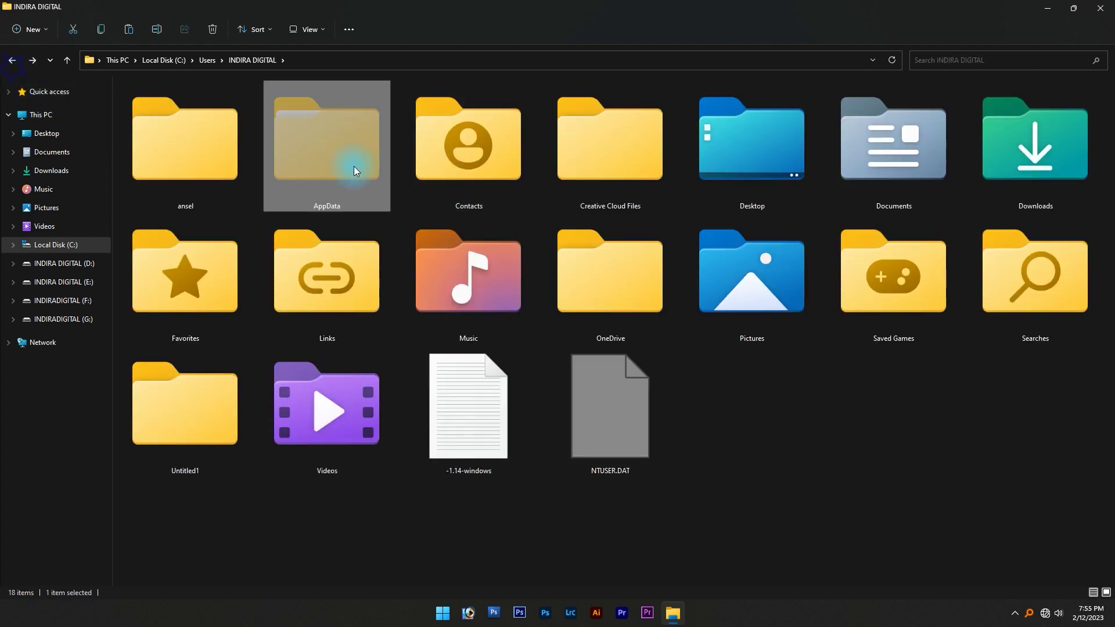
left_click(311, 31)
mouse_move(334, 227)
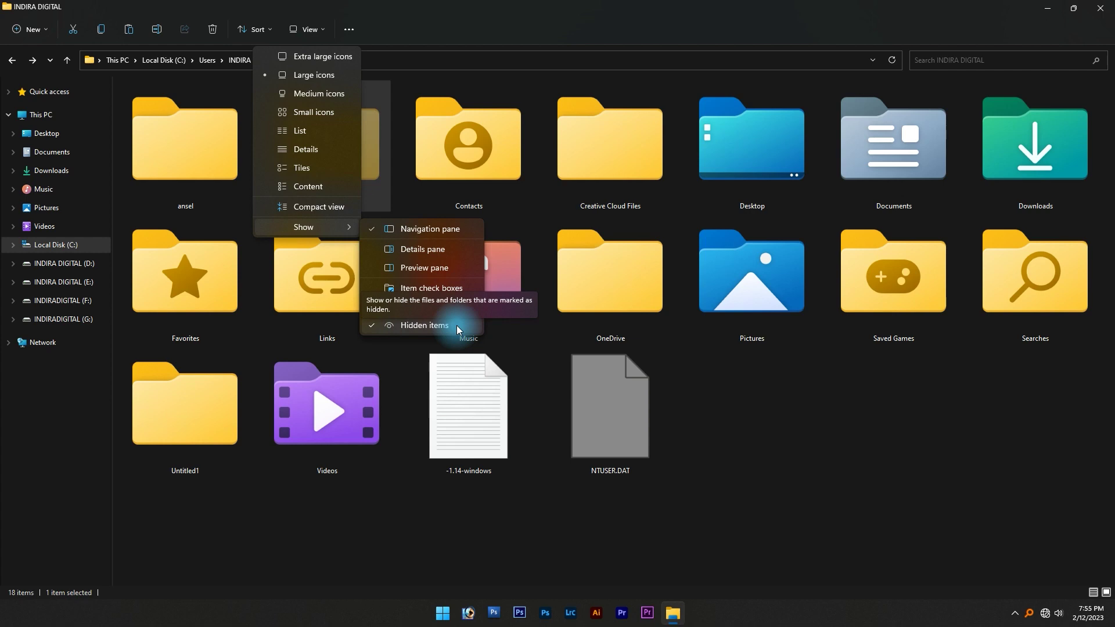
left_click(836, 418)
- Open the AppData folder in the INDIRA DIGITAL profile and go through Roaming to the Adobe folder
double_click(280, 152)
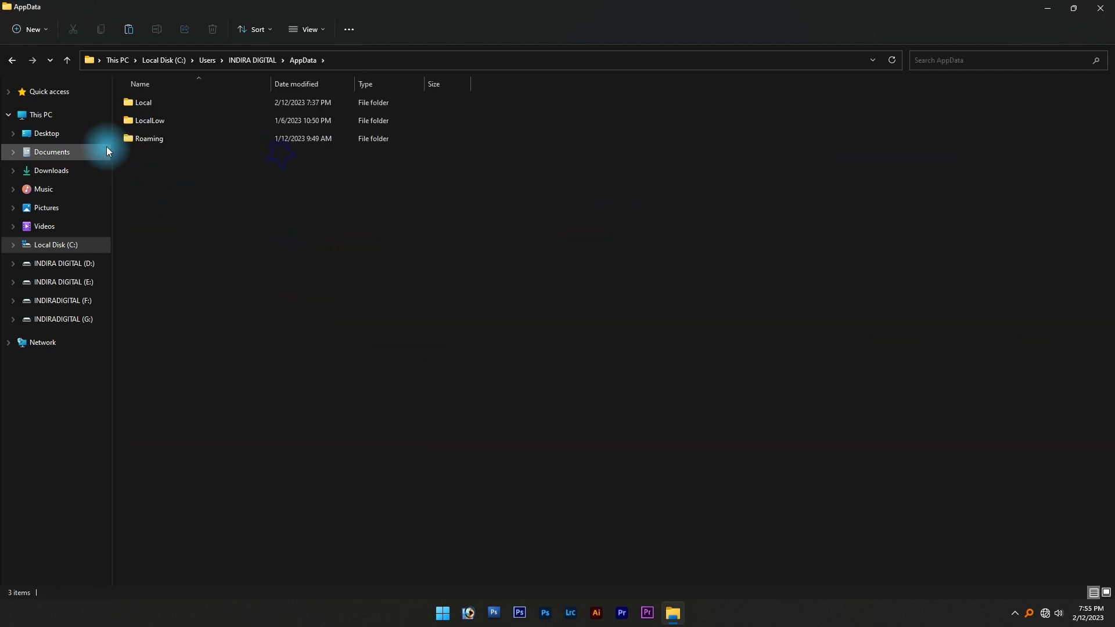
double_click(173, 137)
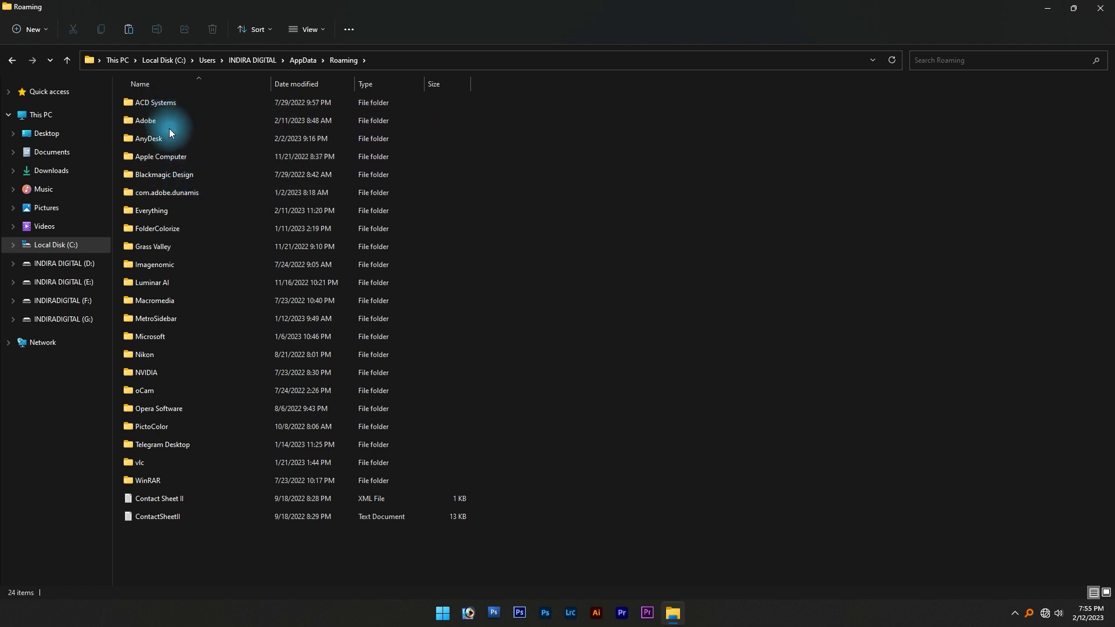
double_click(167, 123)
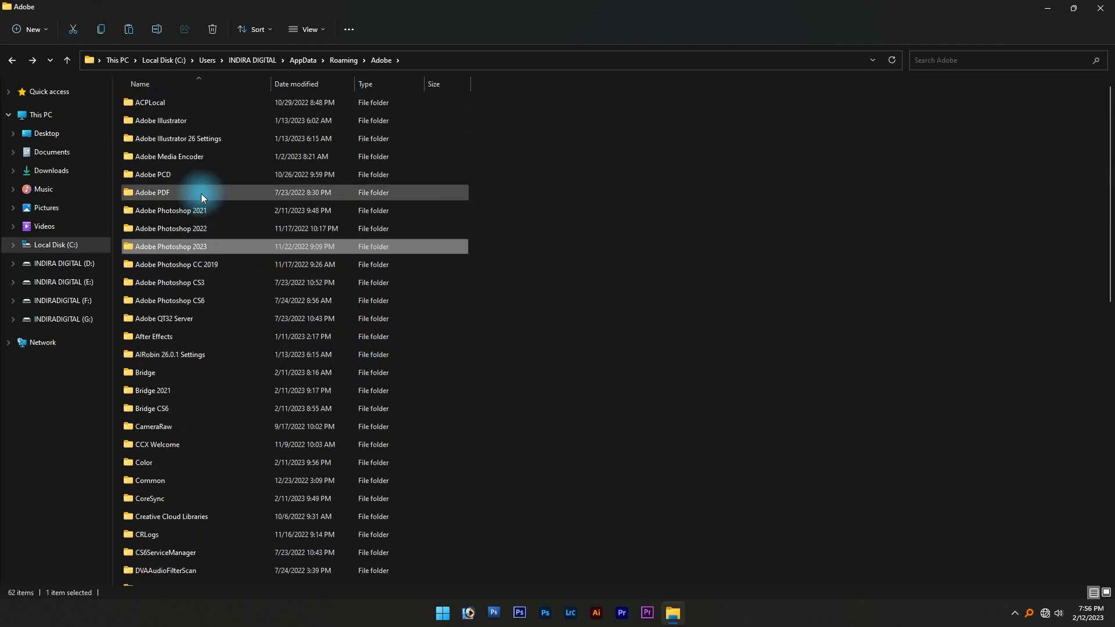
- Find the Photoshop folder among the Adobe subfolders and open it
mouse_move(207, 288)
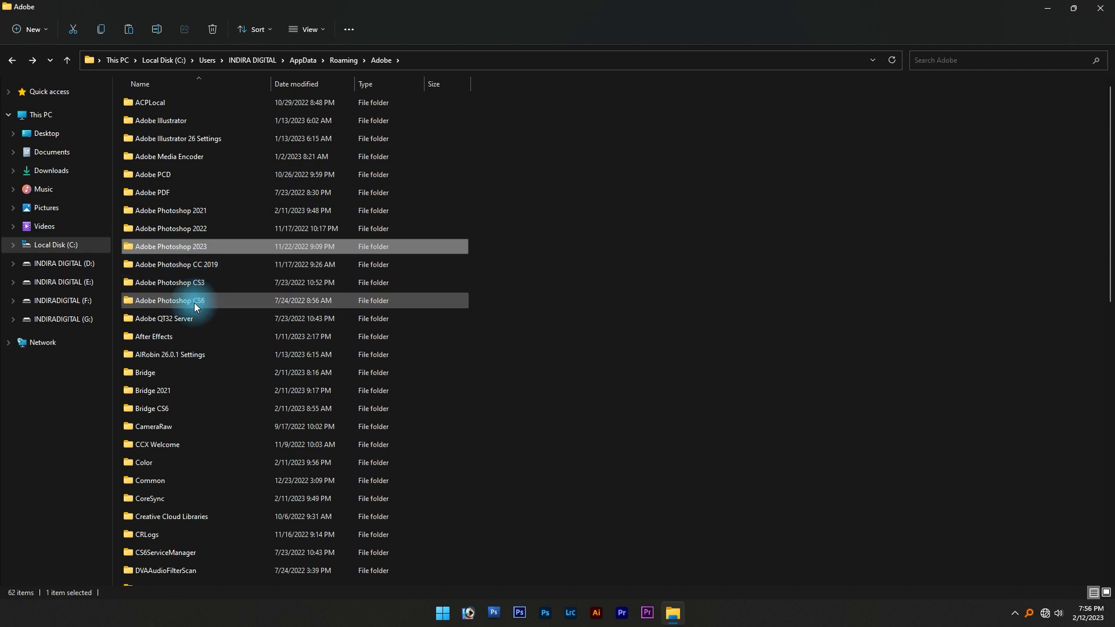
mouse_move(229, 272)
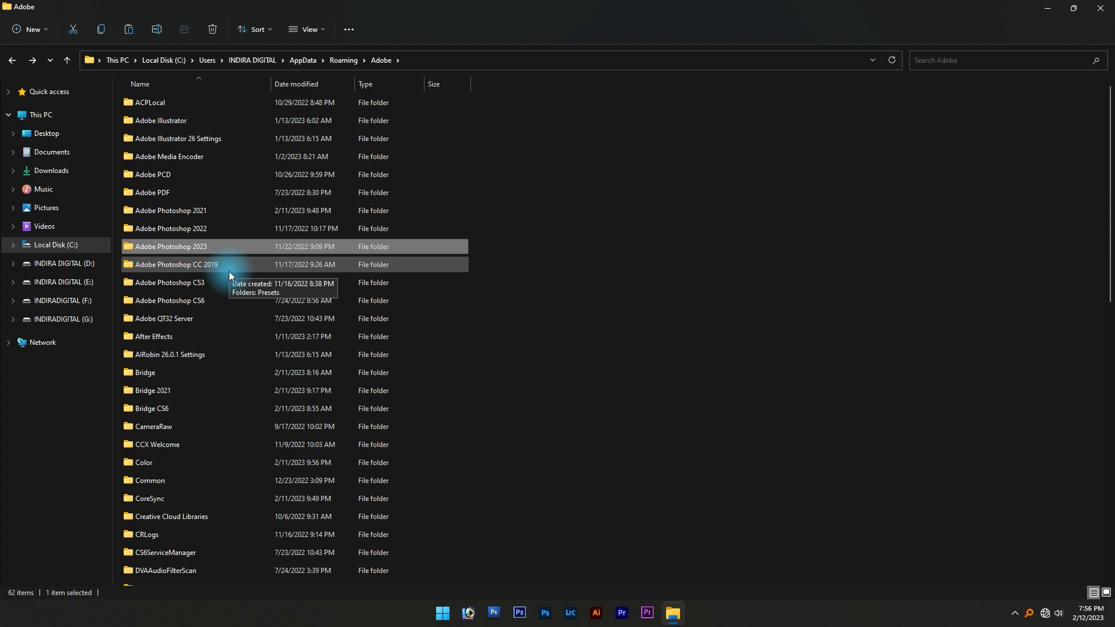
scroll(229, 270, "down", 4)
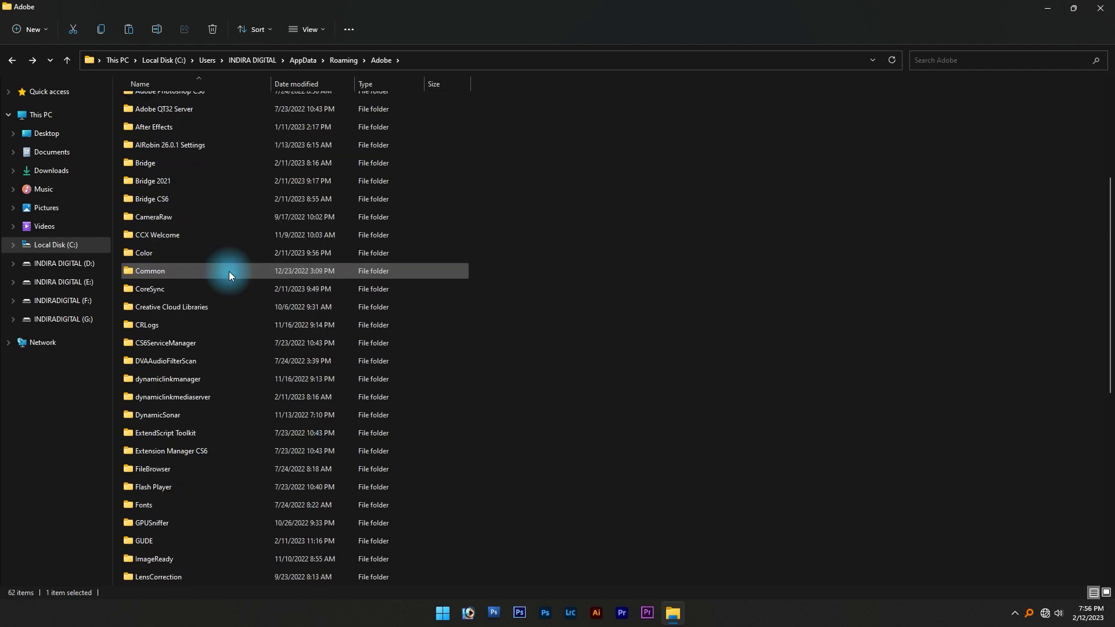
scroll(228, 284, "down", 4)
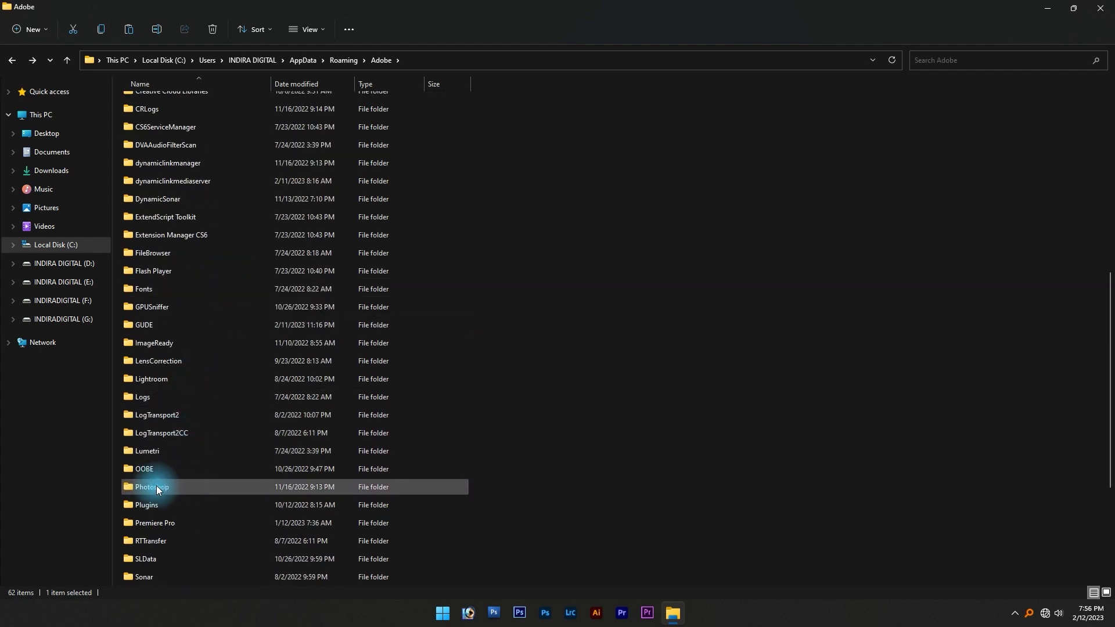
double_click(184, 489)
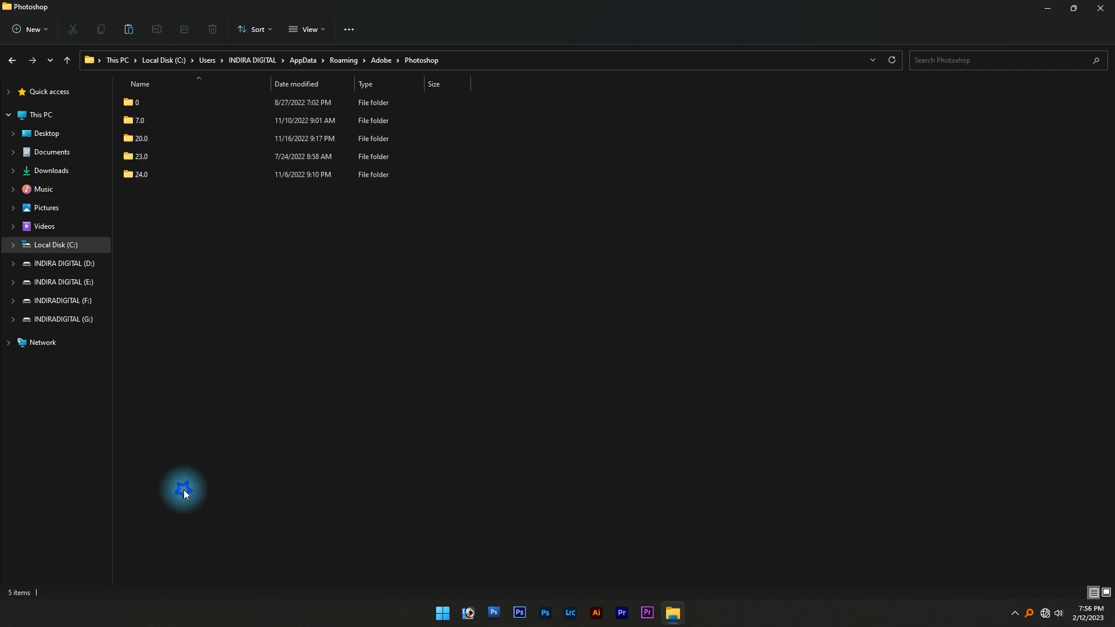
- Look inside the 24.0 folder and return to the Photoshop folder
mouse_move(200, 179)
double_click(199, 176)
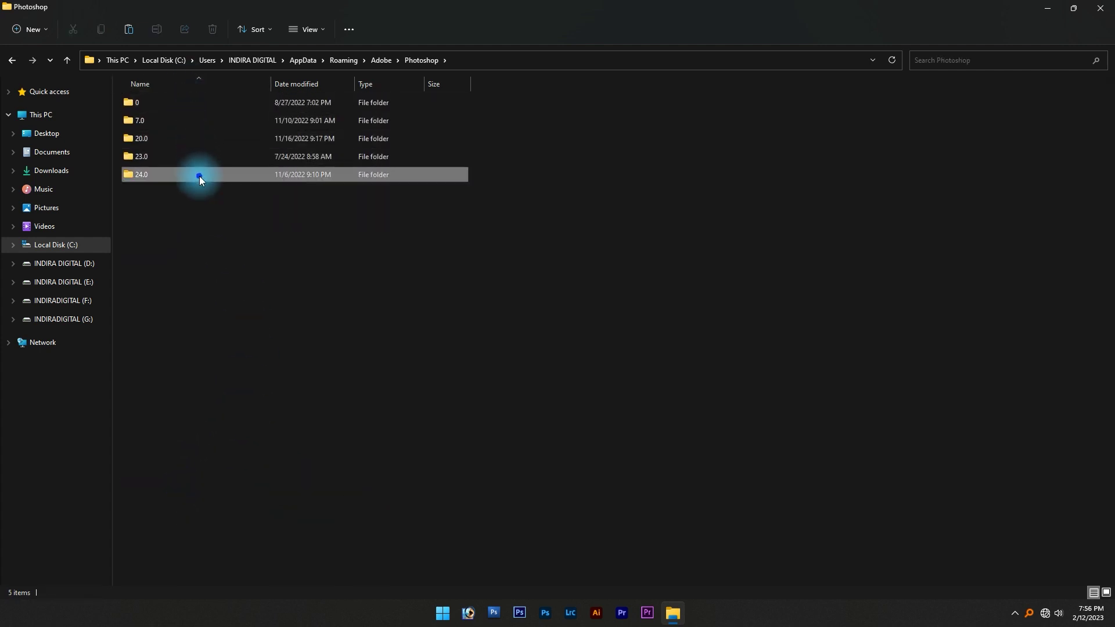
left_click(12, 60)
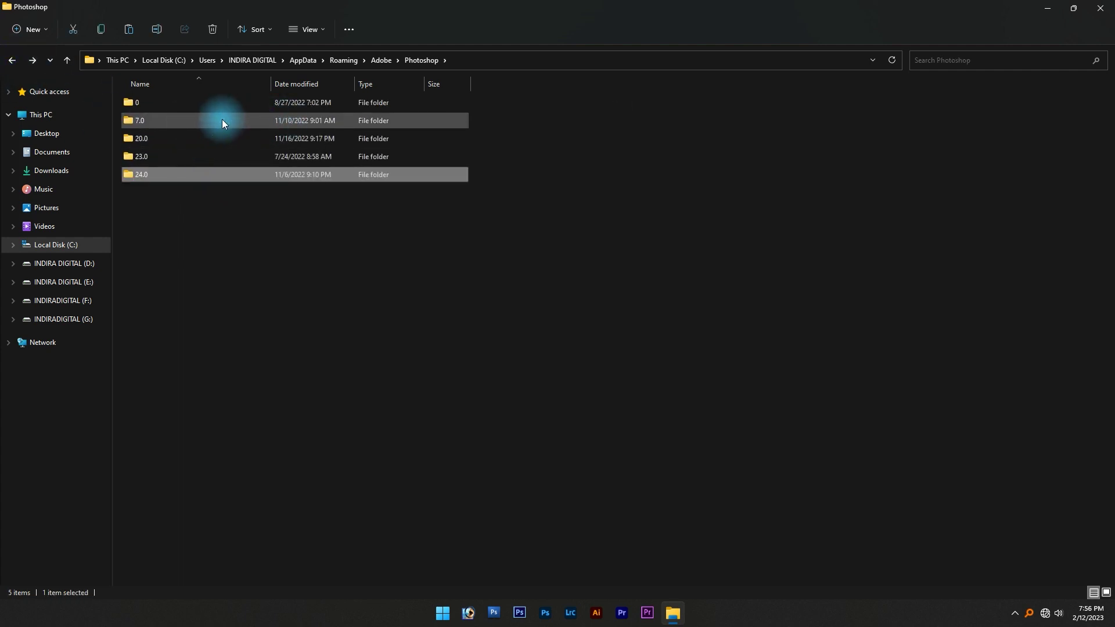
- Delete everything in the Adobe Photoshop 7.0 Settings folder inside the 7.0 folder and close the File Explorer window
double_click(232, 120)
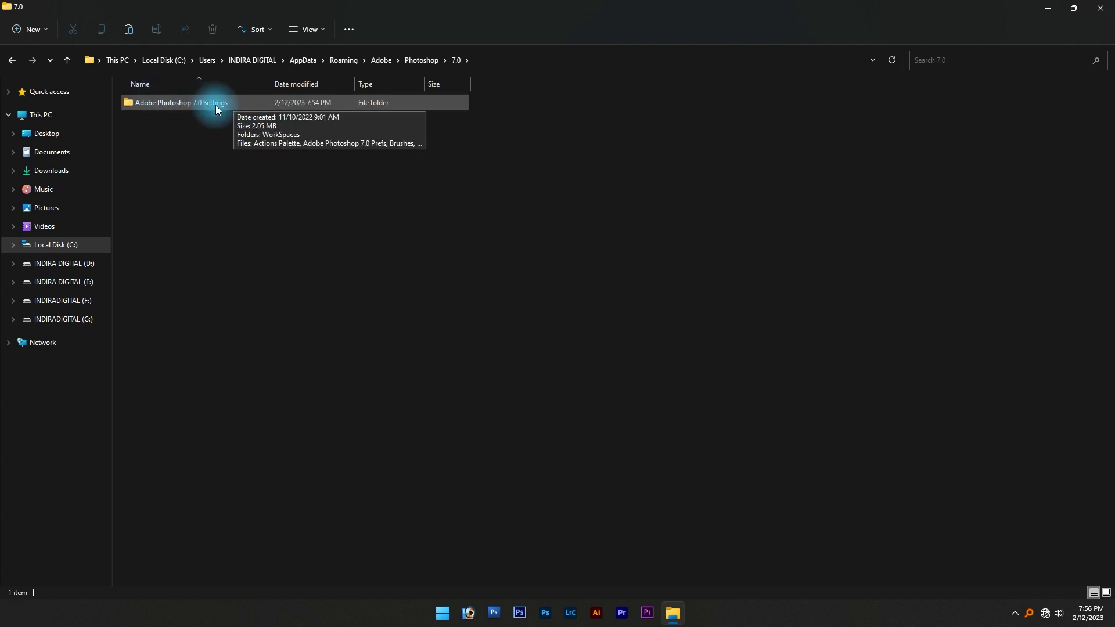
double_click(215, 106)
left_click_drag(1084, 447, 110, 108)
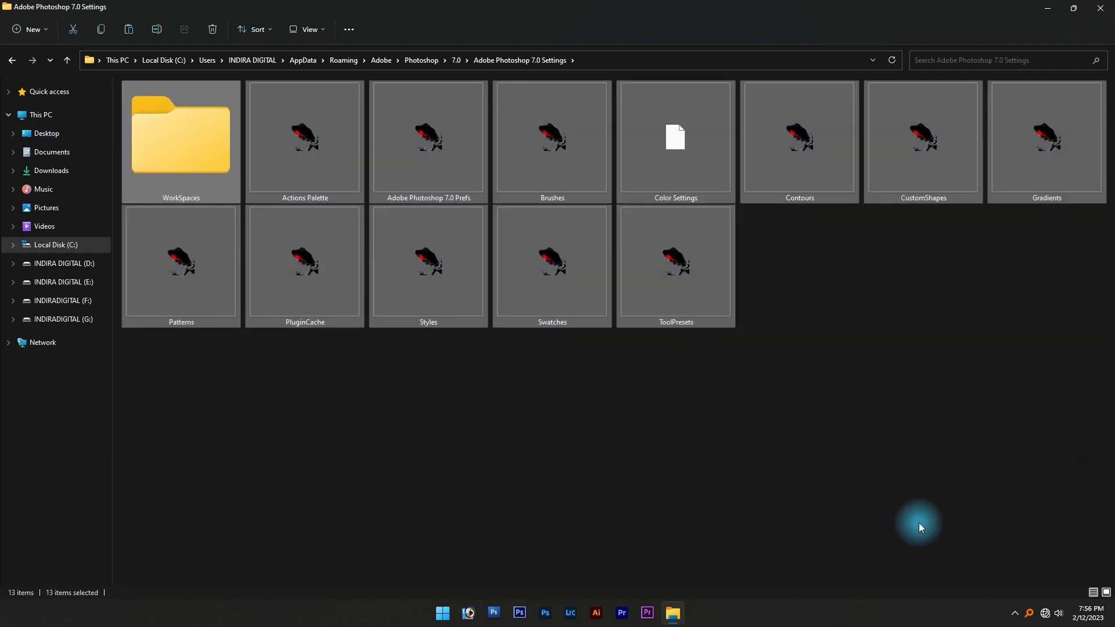
key("Delete")
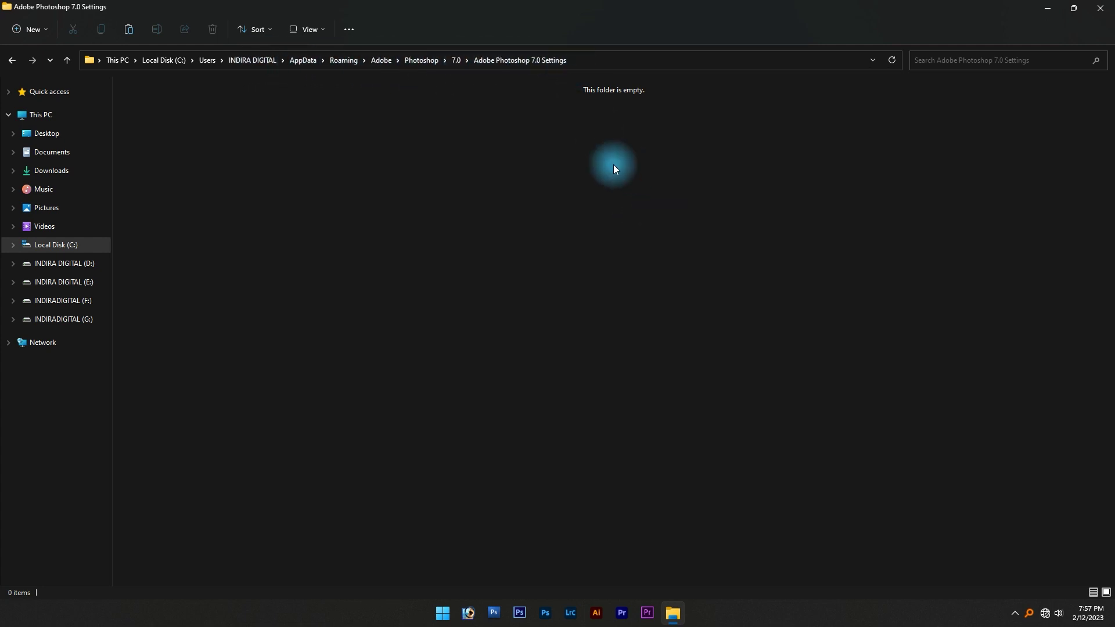
left_click(1100, 8)
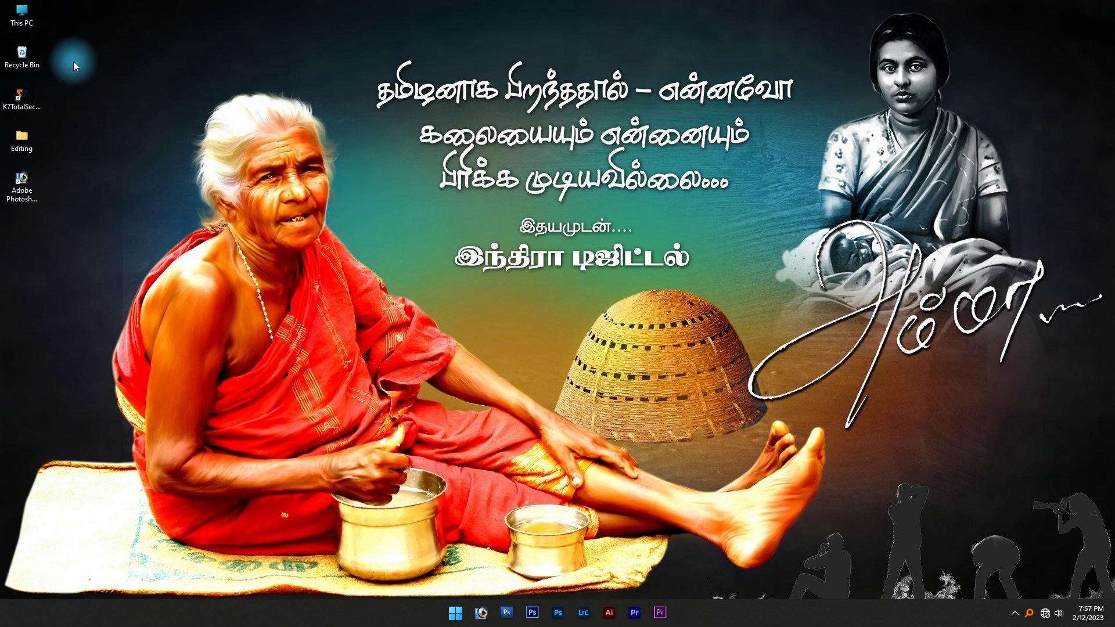
- Empty the Recycle Bin on the desktop and confirm the permanent deletion
right_click(23, 52)
left_click(71, 77)
left_click(603, 314)
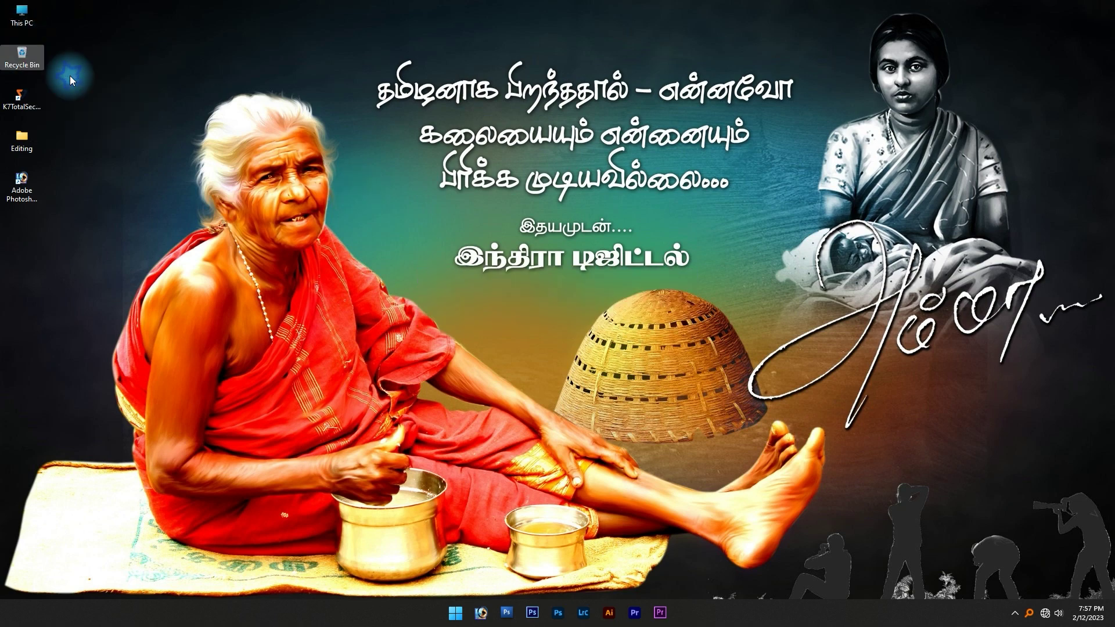
- Launch Adobe Photoshop 7.0 and continue to its workspace
left_click(481, 613)
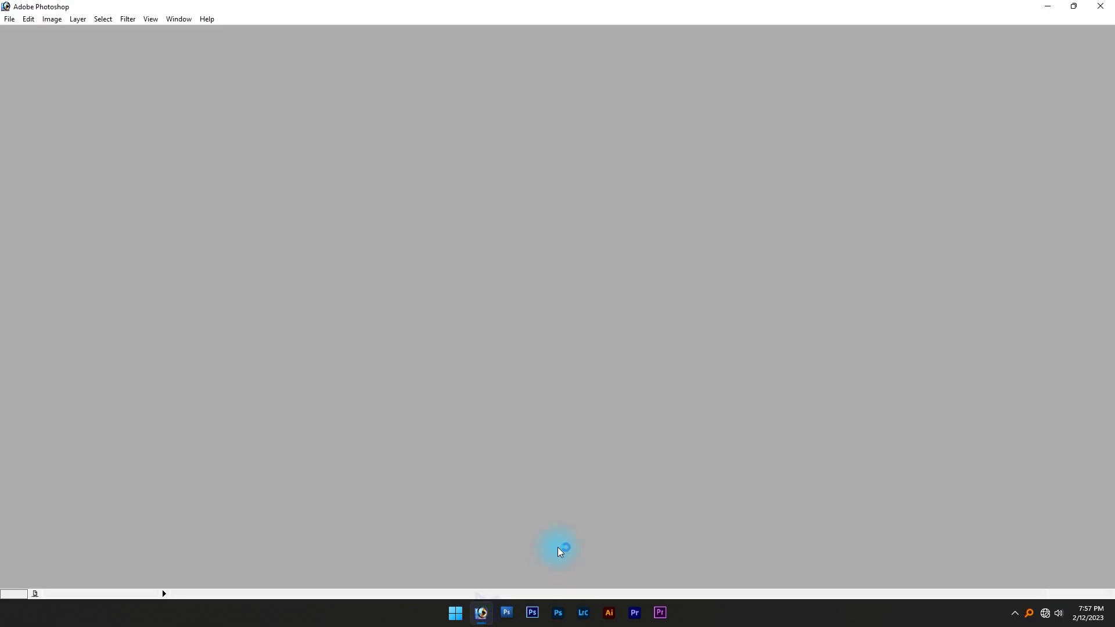
key("Return")
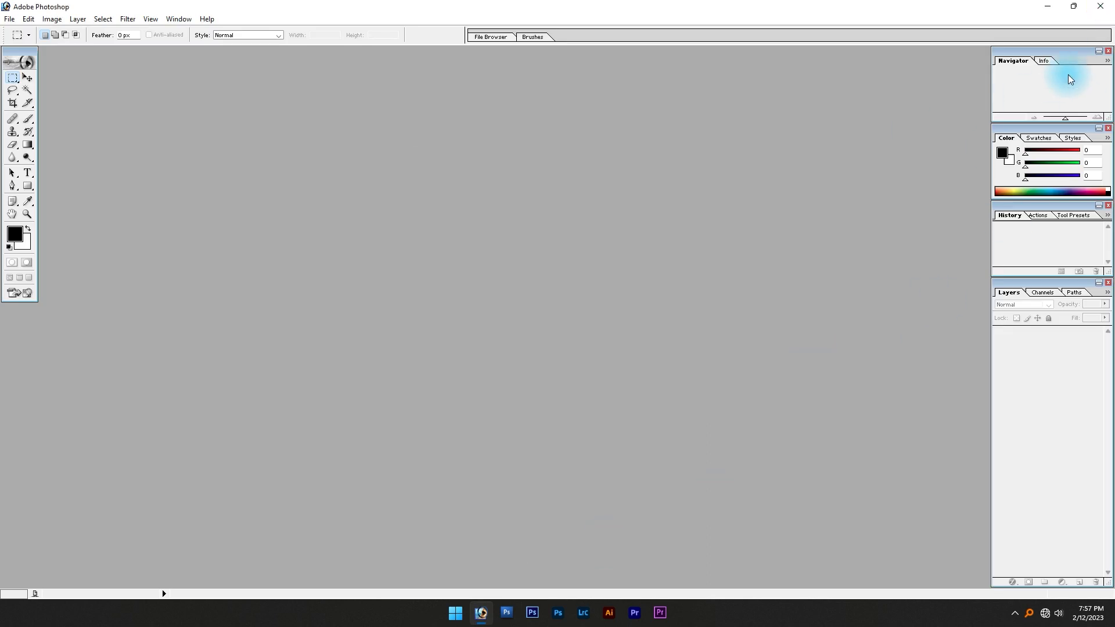
- Minimise Photoshop and open the Editing folder on the desktop to view its birds, pencil and Style Collection files
left_click(1047, 5)
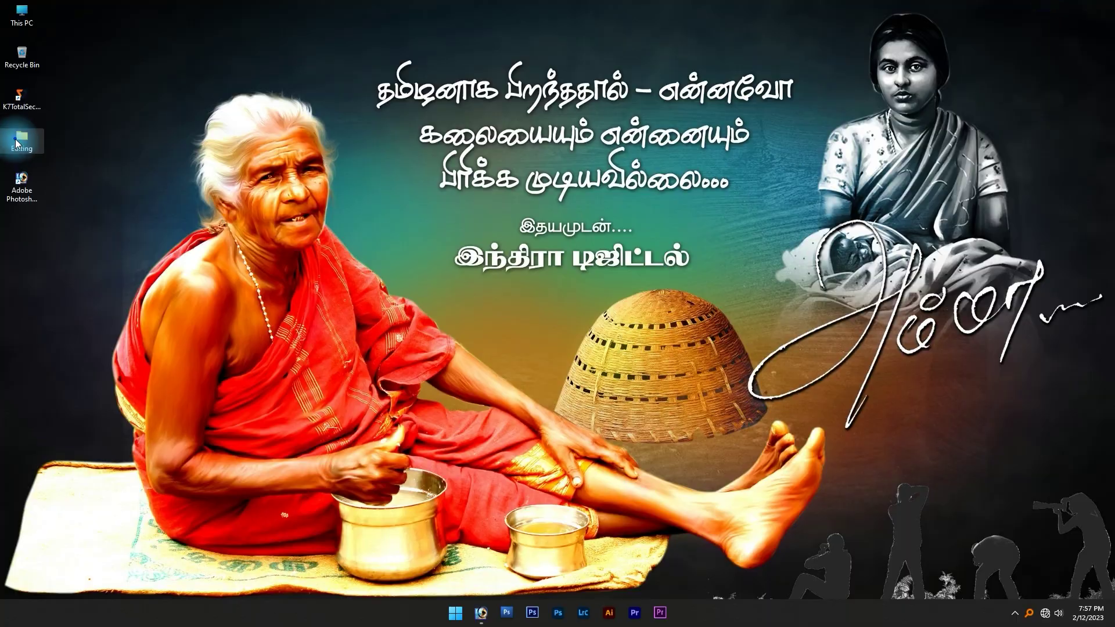
double_click(20, 139)
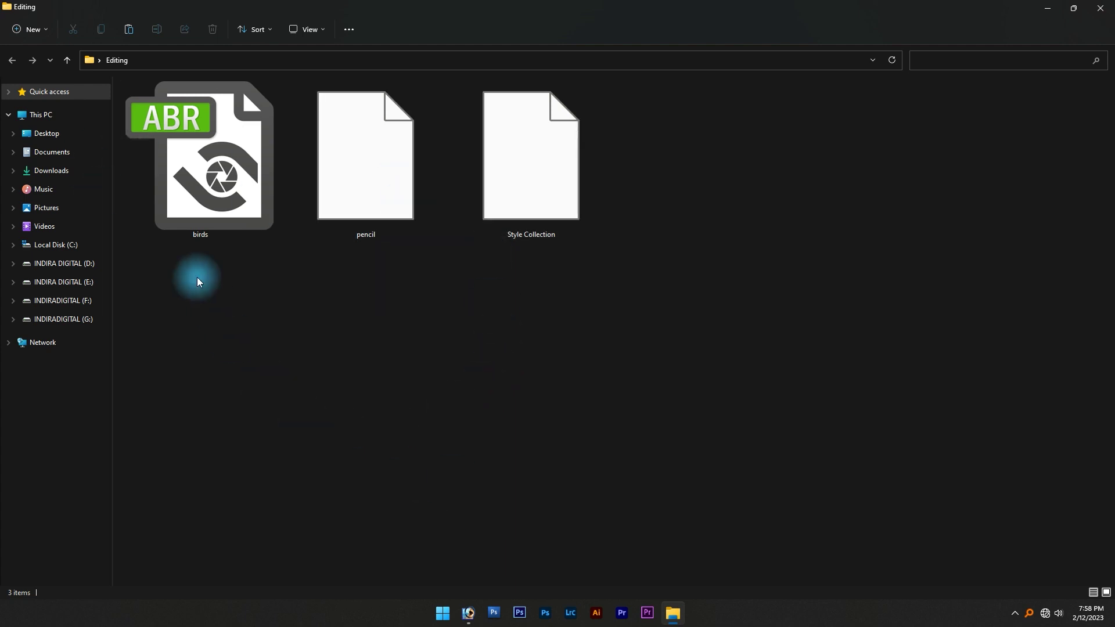
mouse_move(300, 207)
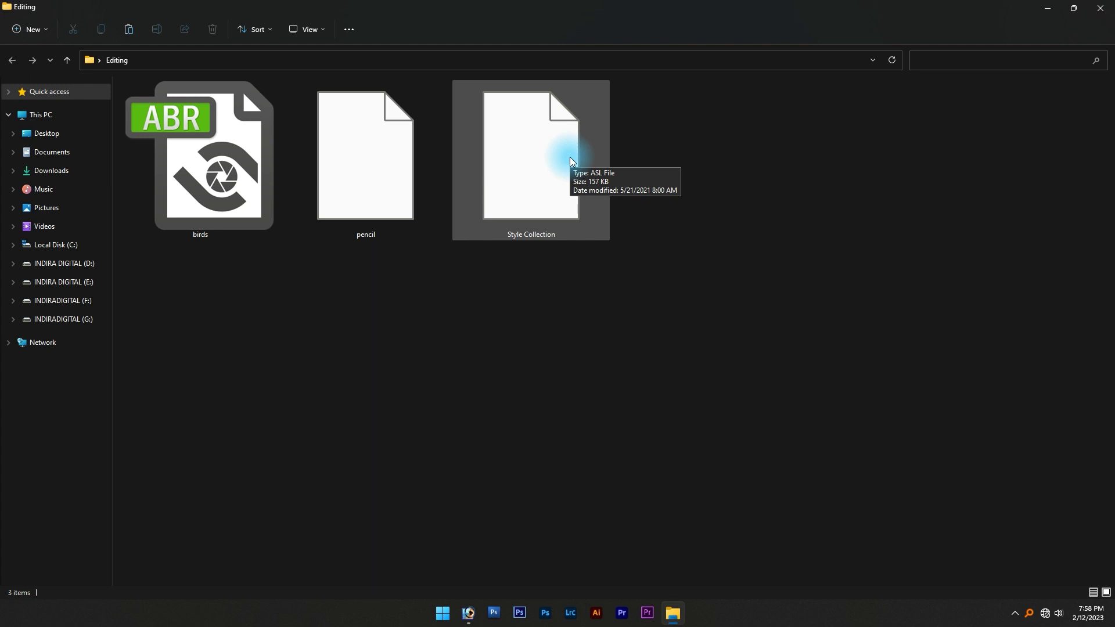
- Switch to Photoshop 7.0, show the Styles palette, detach it as a floating palette and enlarge it
left_click(477, 617)
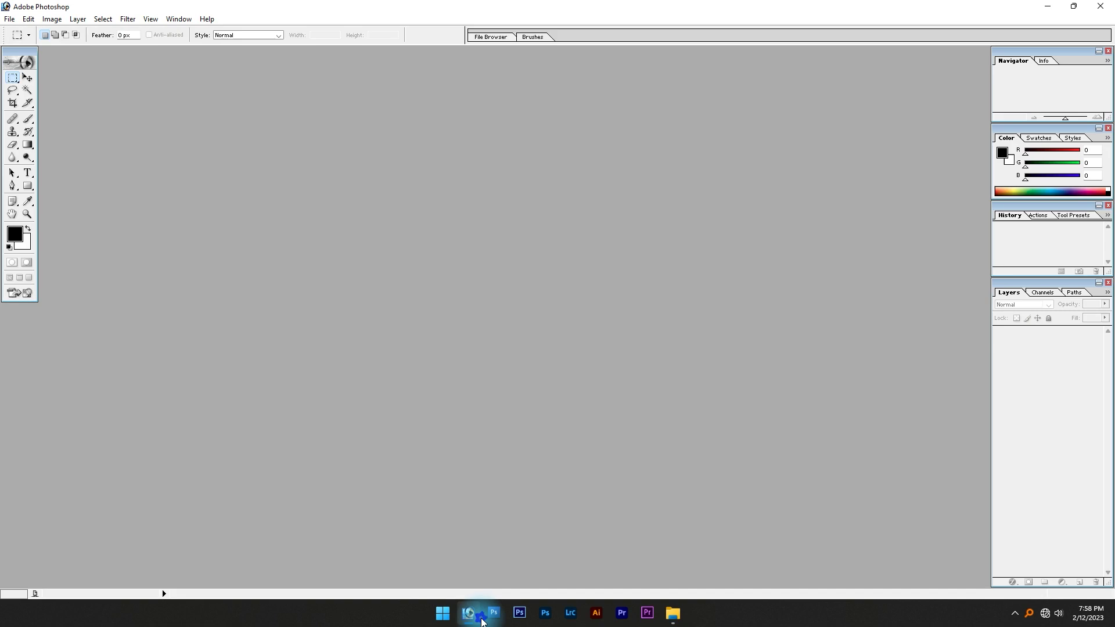
left_click(180, 19)
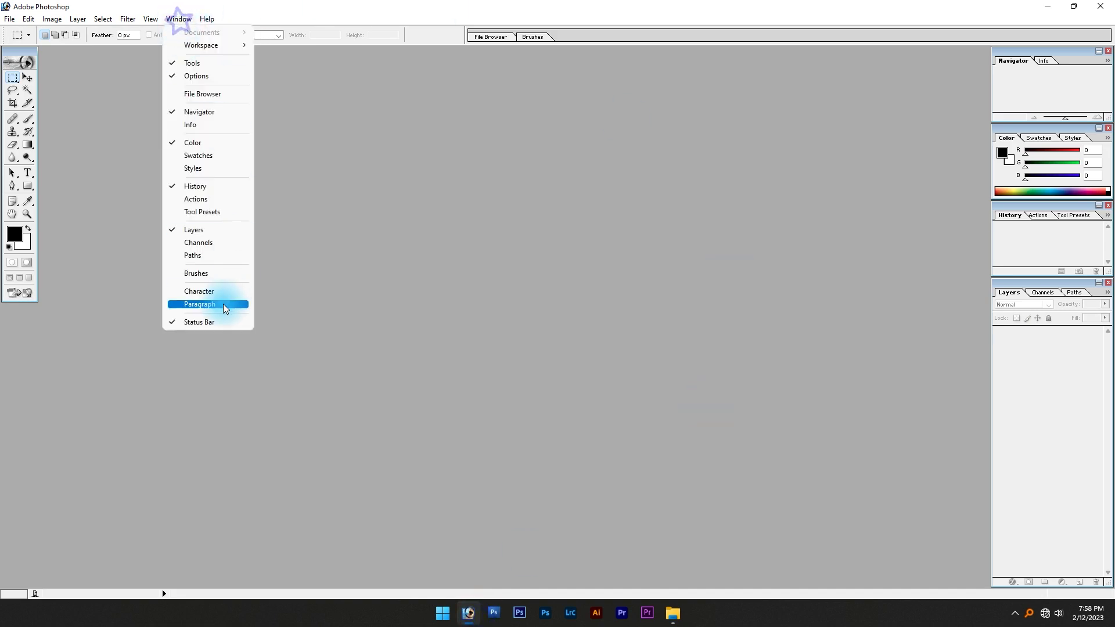
left_click(195, 169)
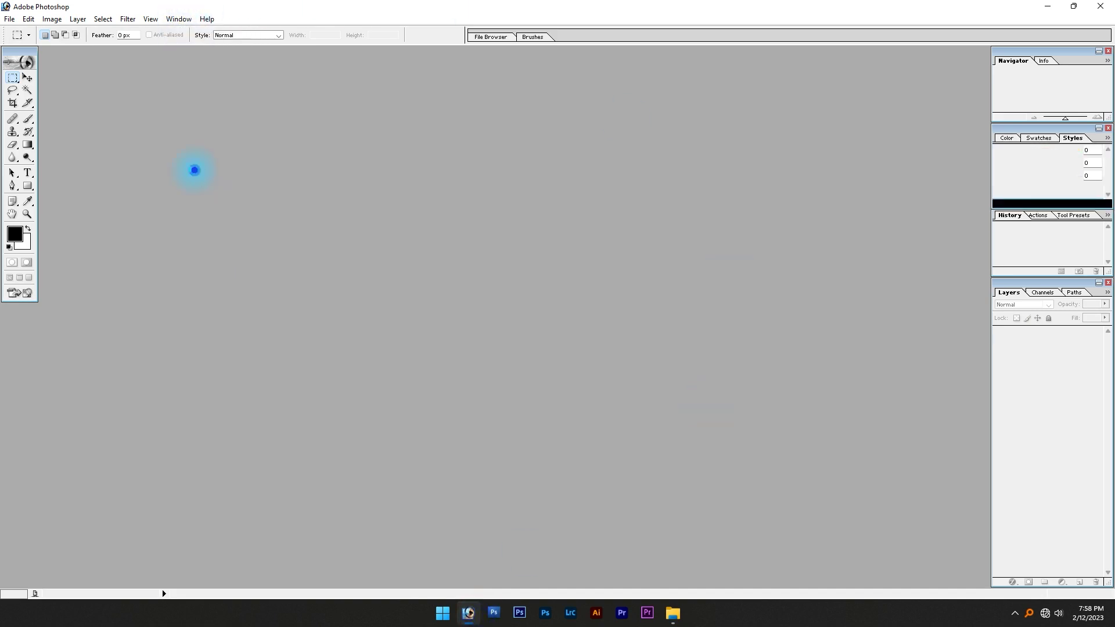
left_click_drag(1074, 138, 522, 134)
left_click_drag(558, 200, 737, 472)
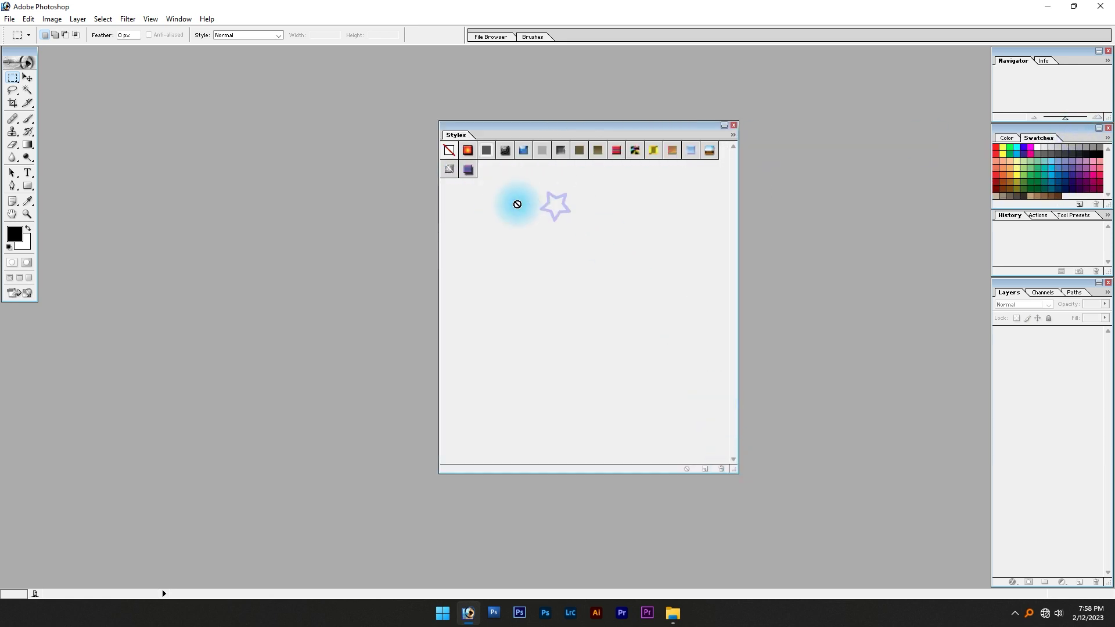
- Load the Style Collection file from the Editing folder in File Explorer into Photoshop's floating Styles palette
key("alt+Tab")
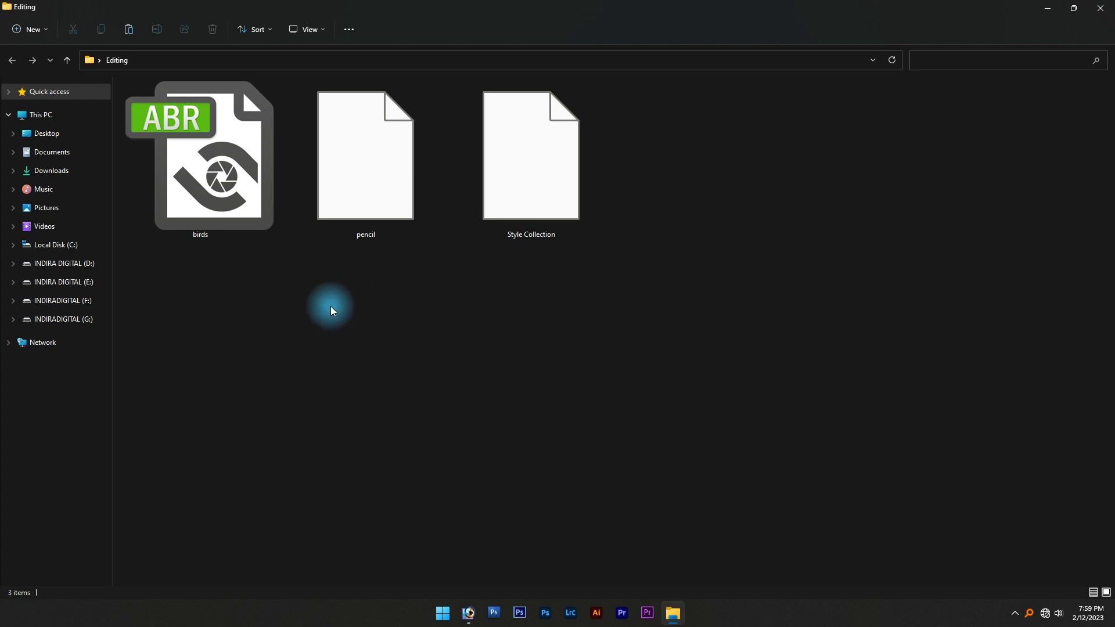
left_click(393, 215)
left_click(364, 258)
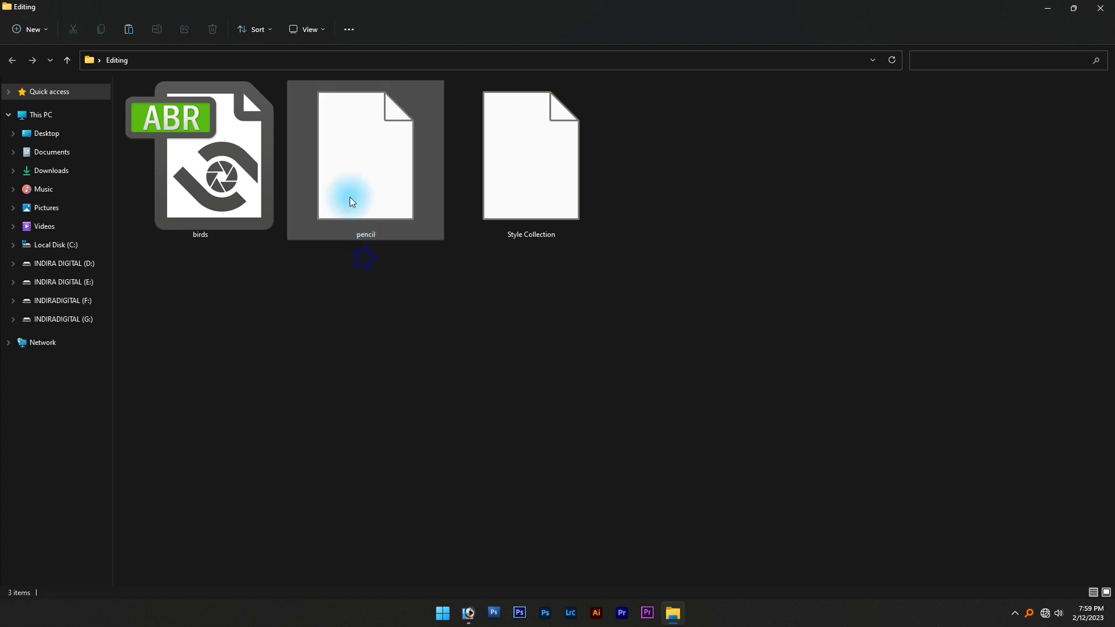
left_click(538, 202)
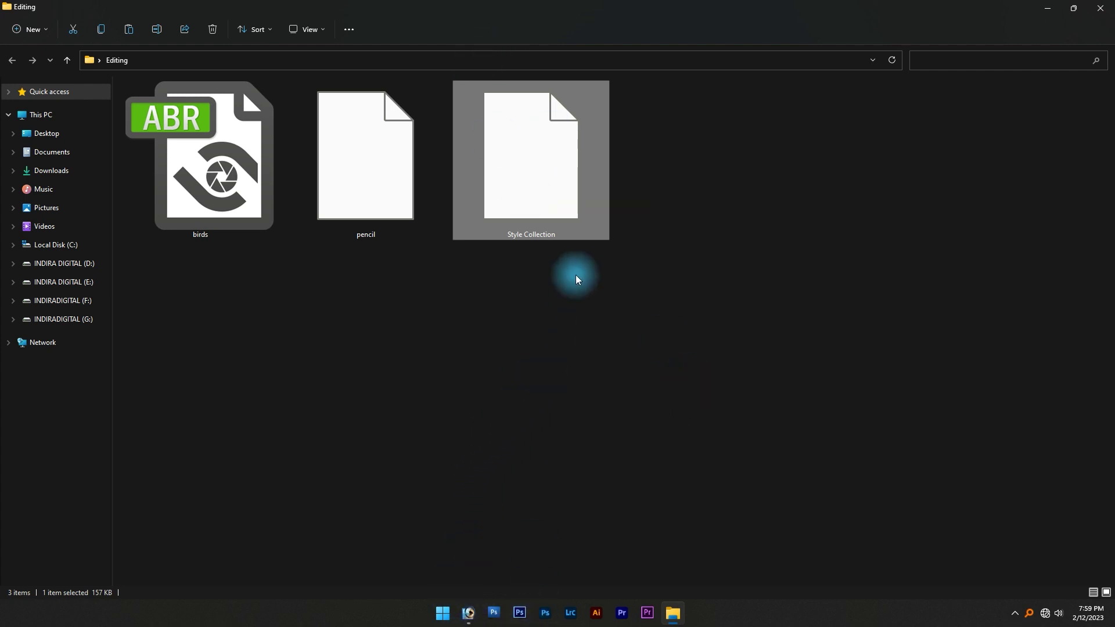
left_click(466, 605)
key("alt+Tab")
left_click_drag(498, 135, 145, 218)
key("alt+Tab")
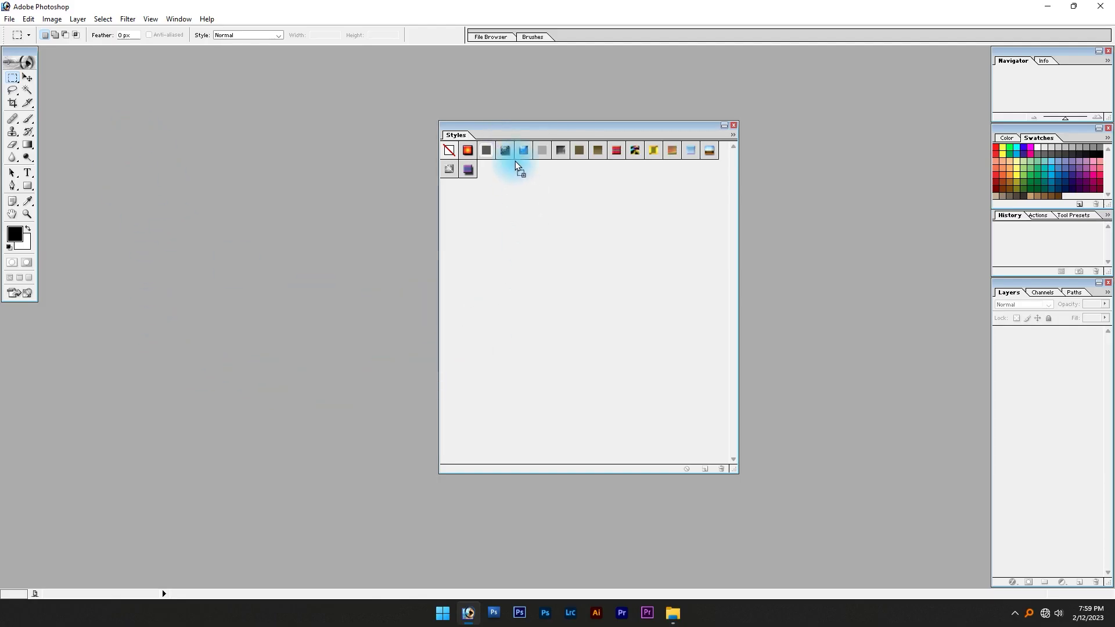
left_click_drag(607, 200, 920, 151)
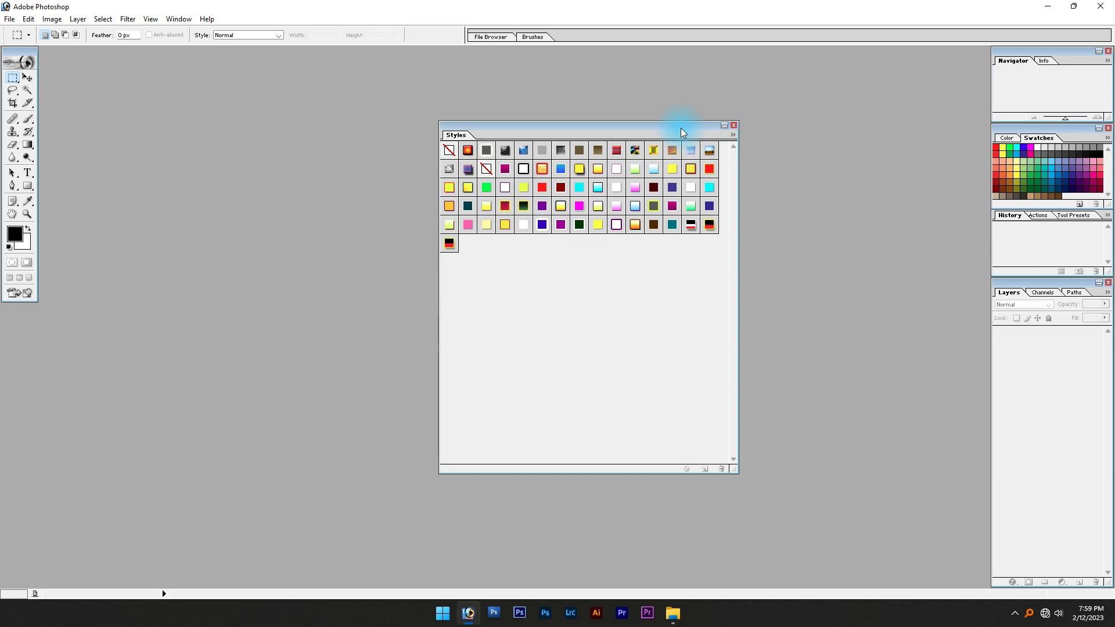
- Show the Styles palette presets as large thumbnails and look through the loaded styles
left_click(733, 135)
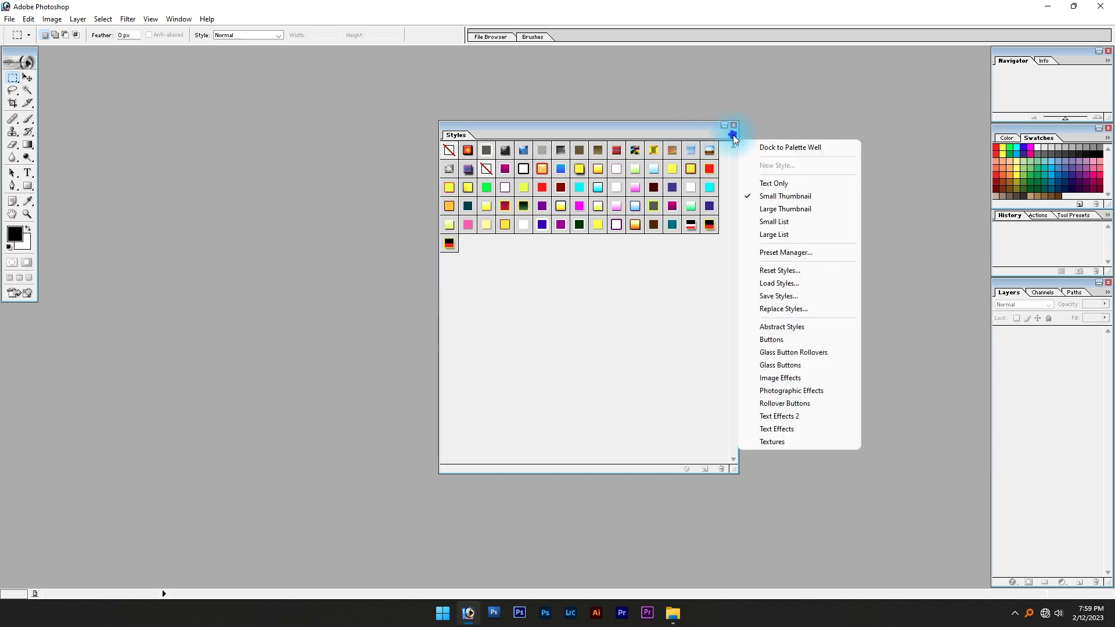
left_click(814, 209)
scroll(604, 278, "down", 3)
scroll(604, 277, "up", 2)
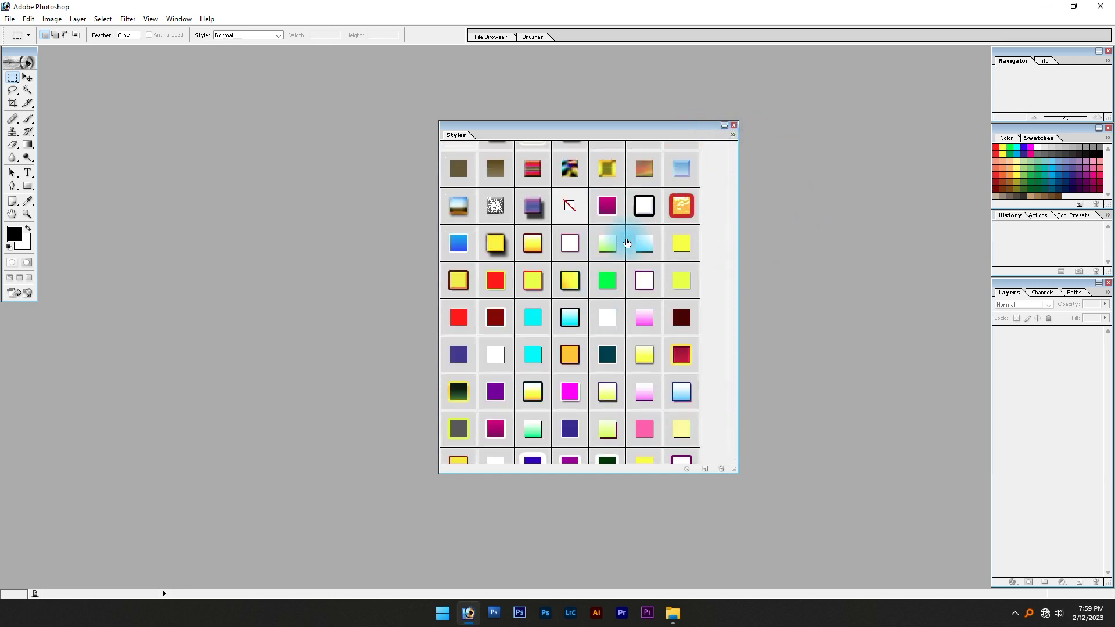
- Reset the Styles palette to the default styles
left_click(732, 135)
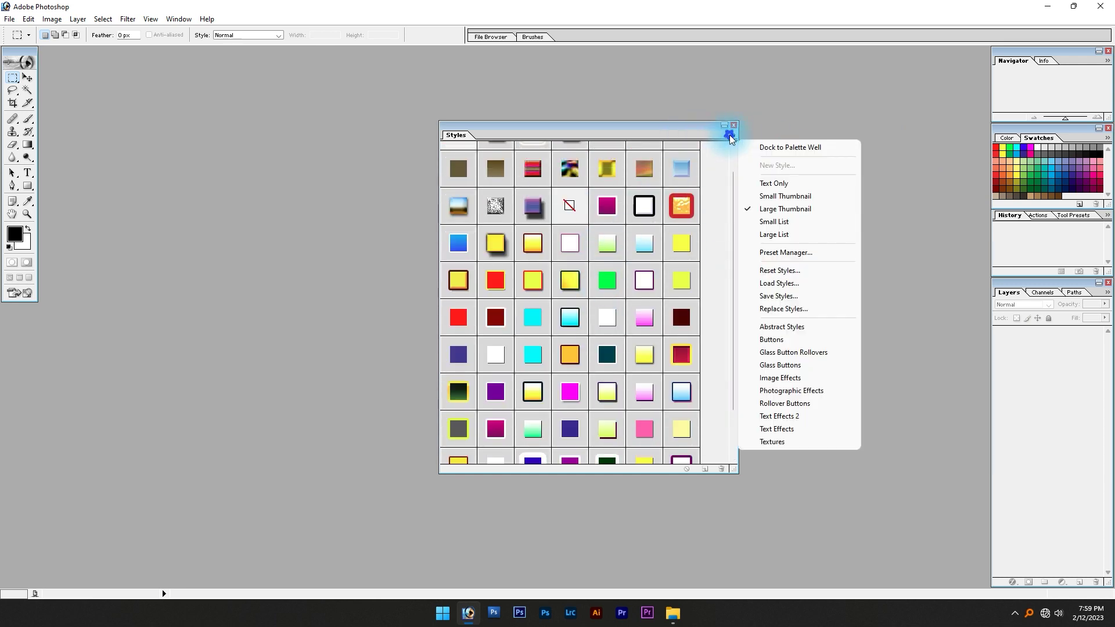
left_click(786, 272)
left_click(491, 223)
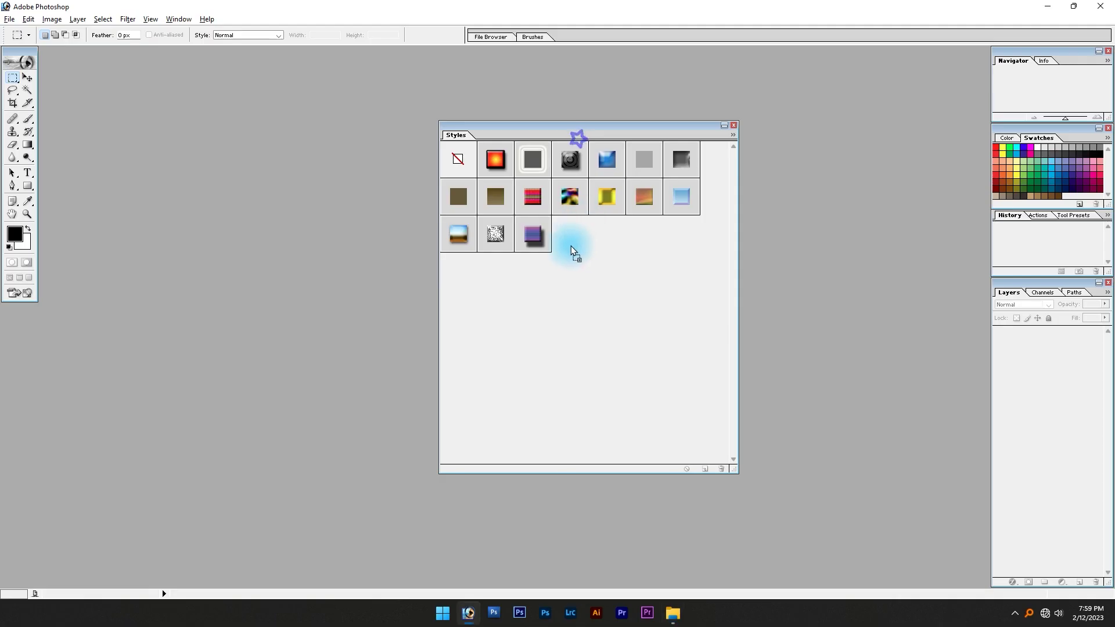
- Load the Style Collection file into the Styles palette again and review the added styles
left_click_drag(570, 245, 571, 264)
scroll(568, 273, "down", 3)
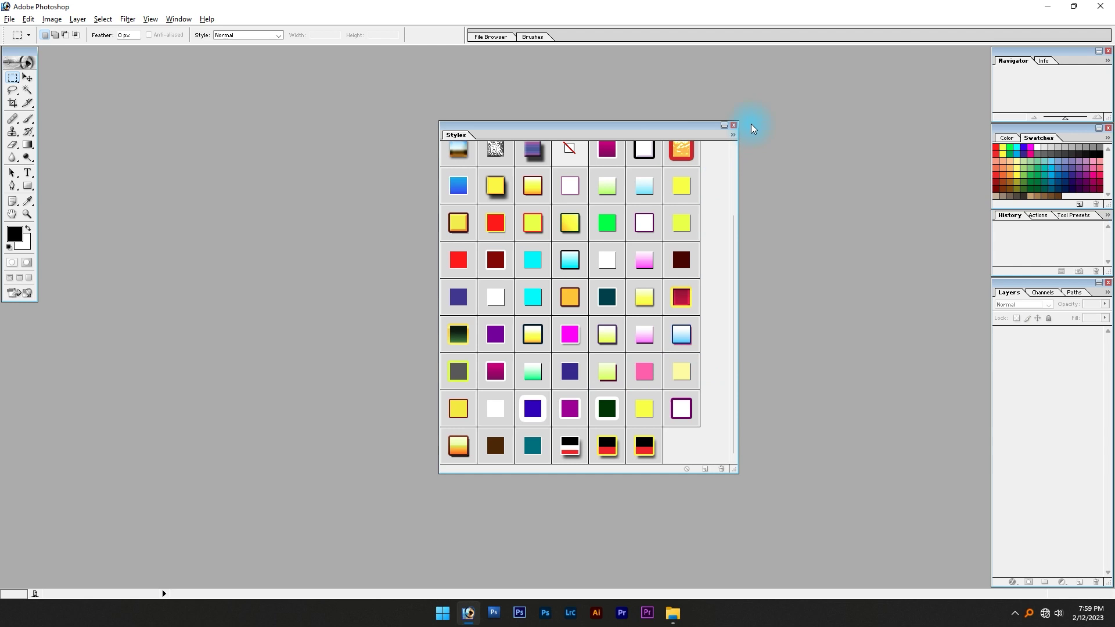
scroll(699, 219, "up", 3)
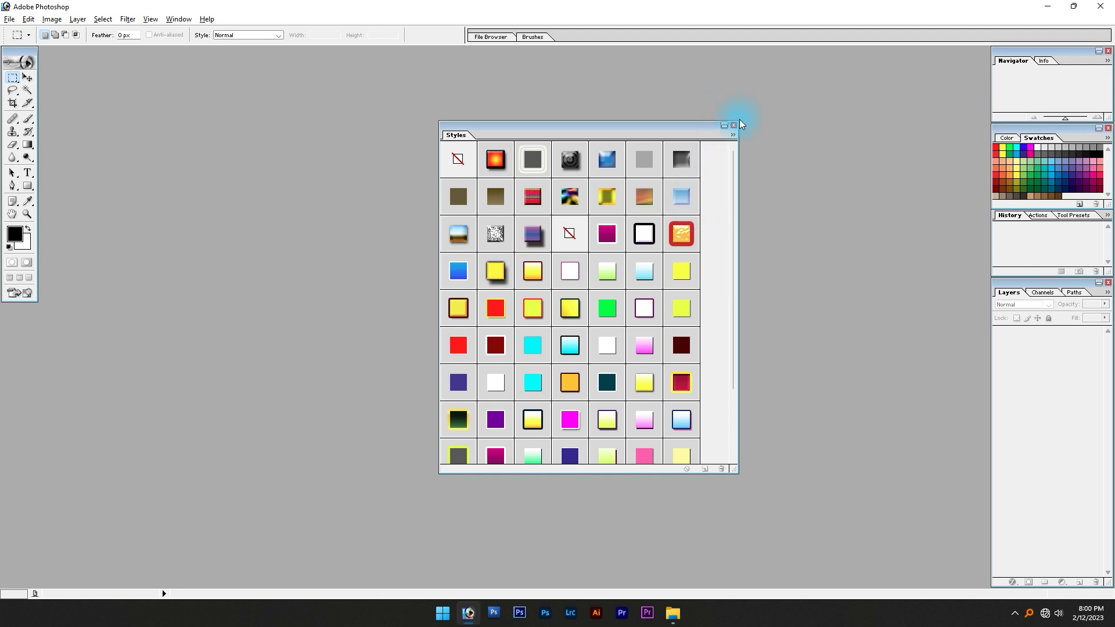
- Detach the Actions palette into an enlarged floating window and arrange it beside the Styles palette
left_click_drag(1045, 217, 606, 99)
left_click_drag(671, 159, 832, 416)
left_click_drag(483, 137, 416, 168)
left_click_drag(625, 93, 561, 144)
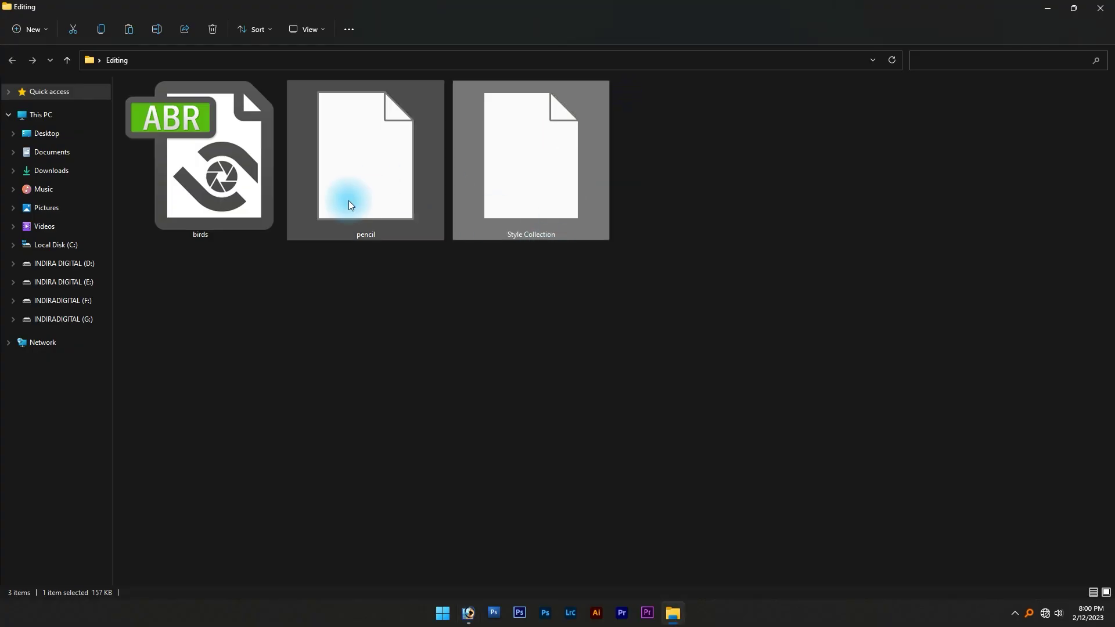
- Load the pencil action file from the Editing folder in File Explorer into Photoshop's Actions palette twice and examine the last loaded set
mouse_move(348, 204)
left_mouse_down()
mouse_move(351, 164)
mouse_move(386, 216)
mouse_move(580, 227)
left_mouse_up()
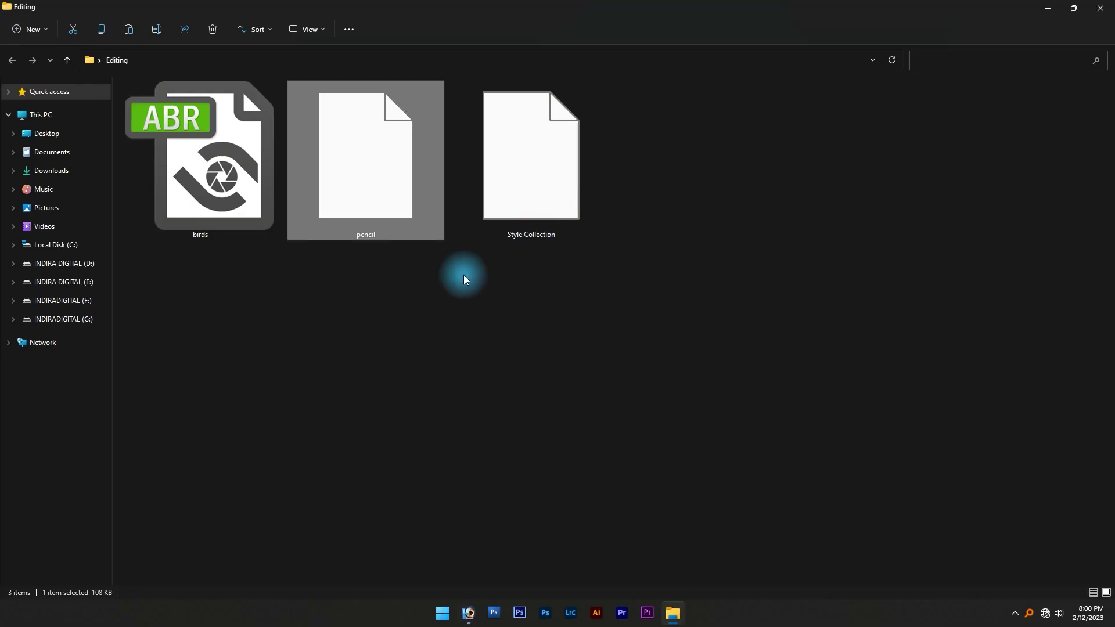
left_click_drag(462, 274, 427, 232)
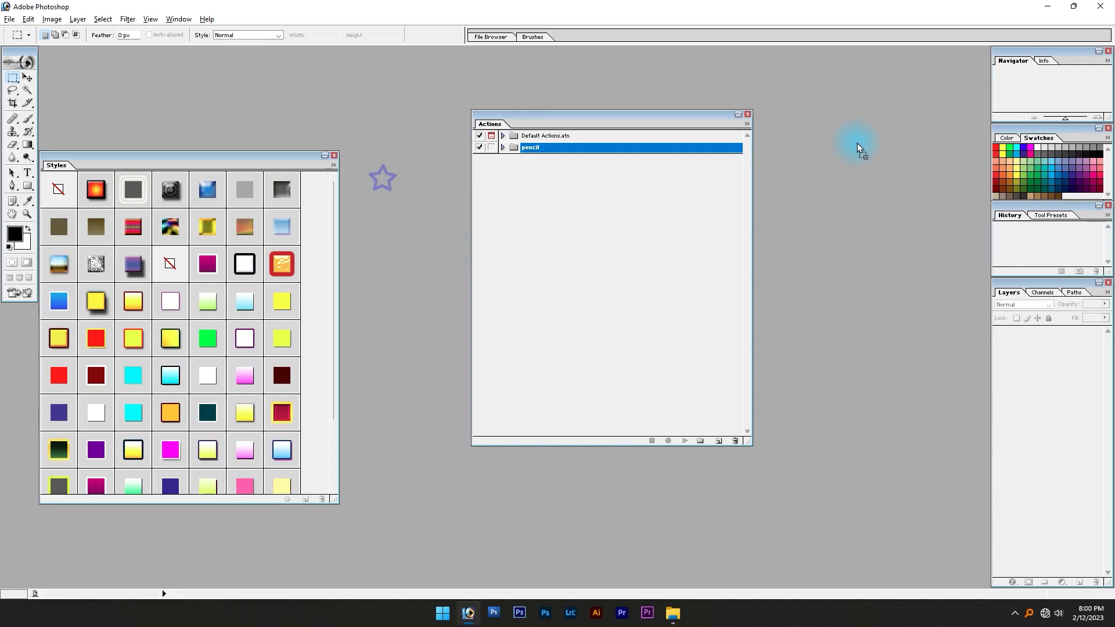
mouse_move(857, 143)
left_mouse_down()
mouse_move(872, 168)
mouse_move(563, 163)
left_mouse_up()
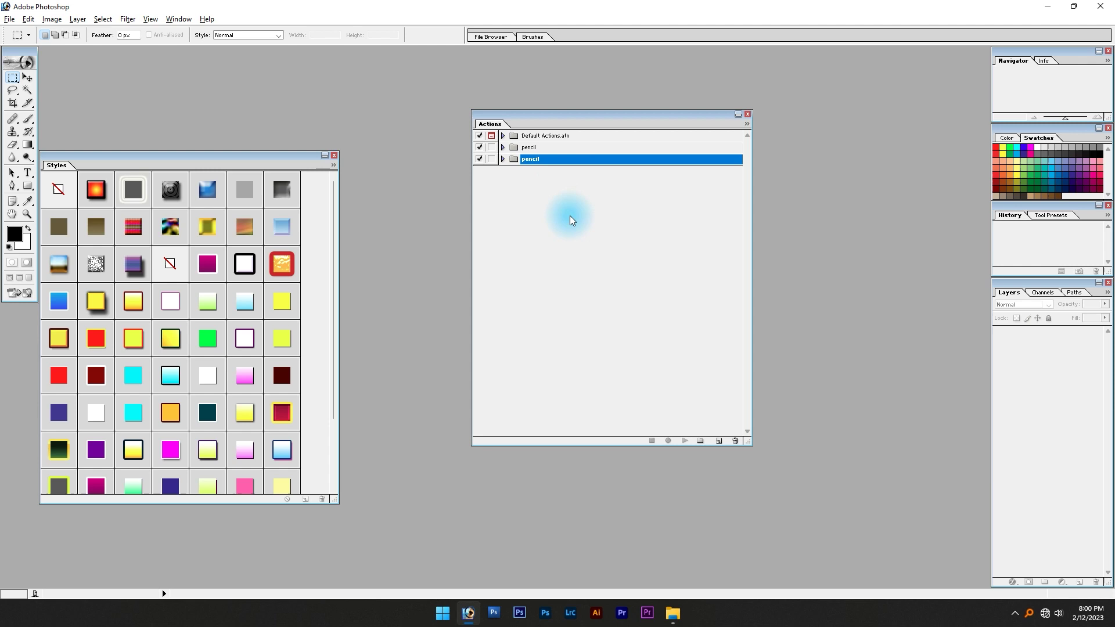
left_click(503, 159)
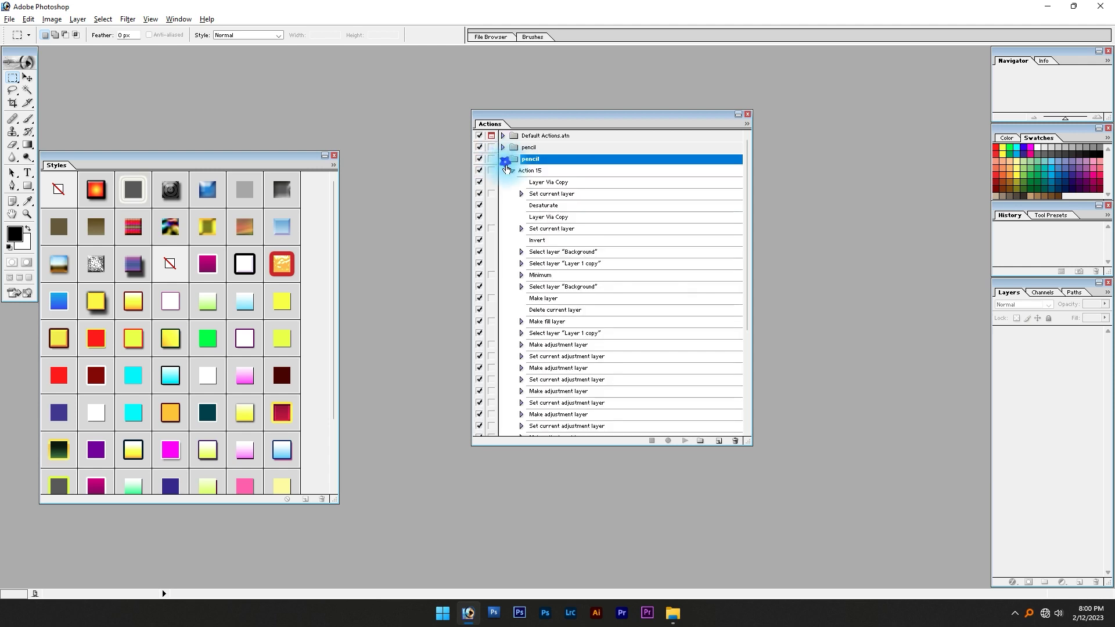
left_click(503, 158)
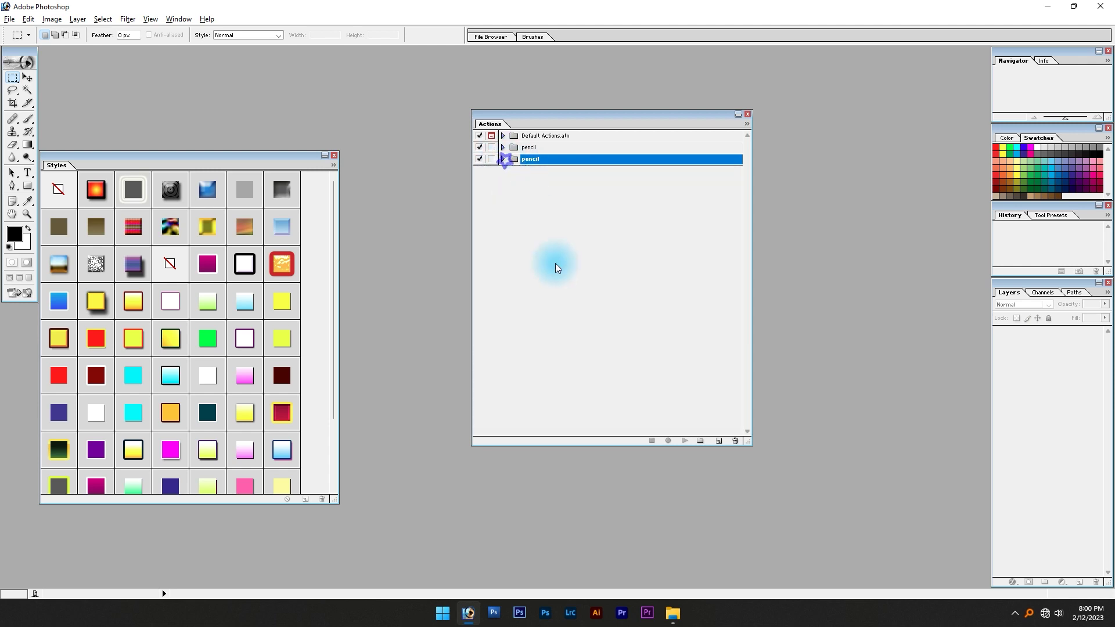
- Try to load the birds brush file from the Editing folder in File Explorer into Photoshop
key("alt+Tab")
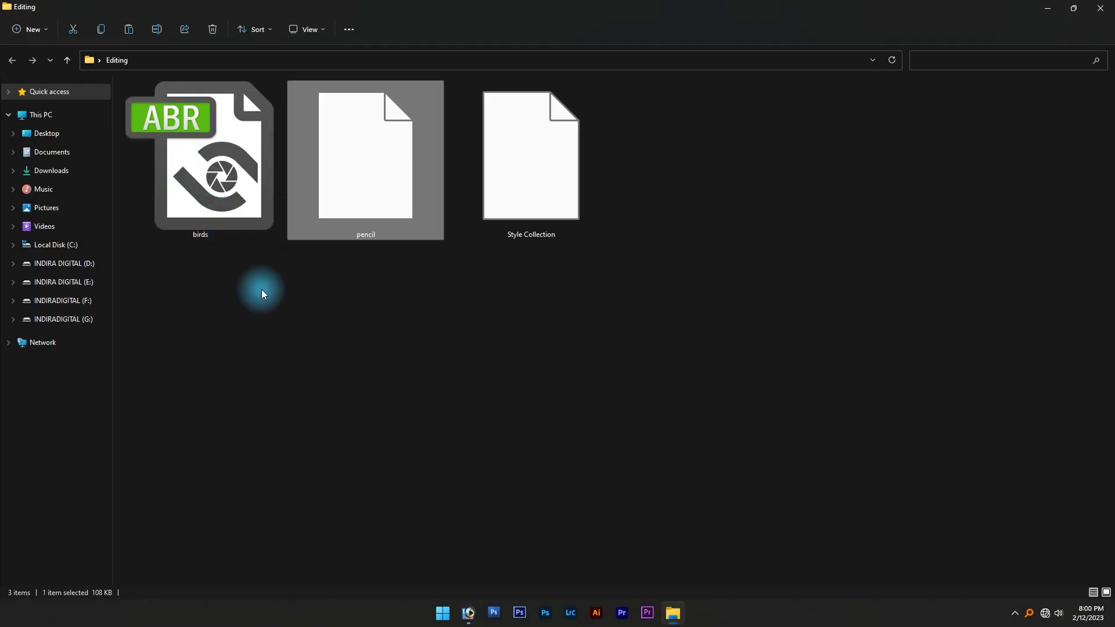
key("alt+Tab")
left_click(210, 165)
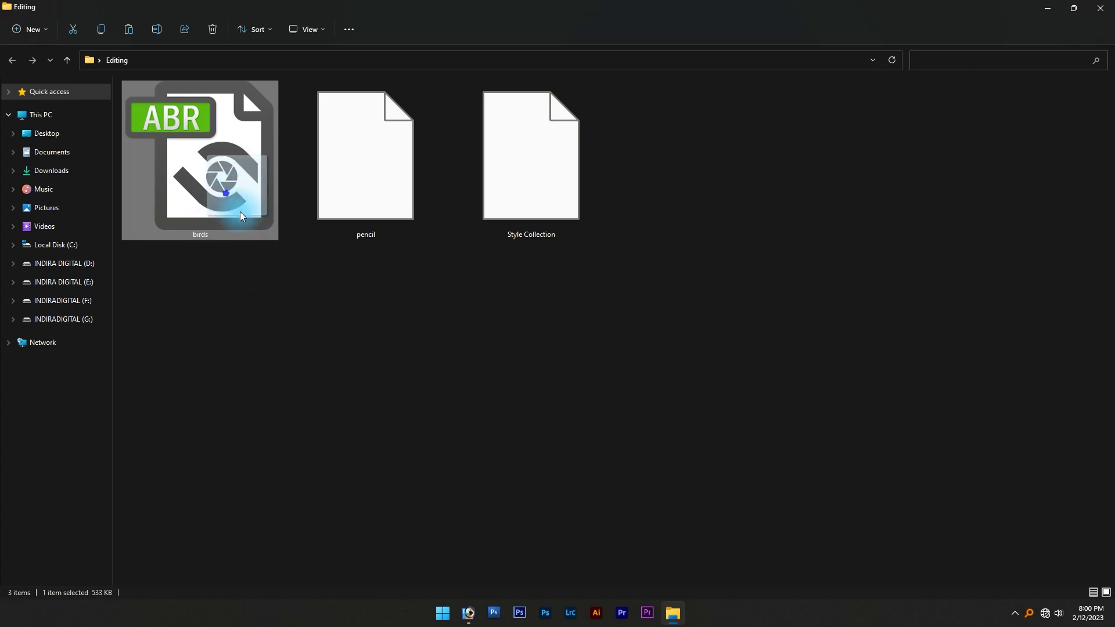
double_click(239, 211)
left_click_drag(284, 231, 287, 231)
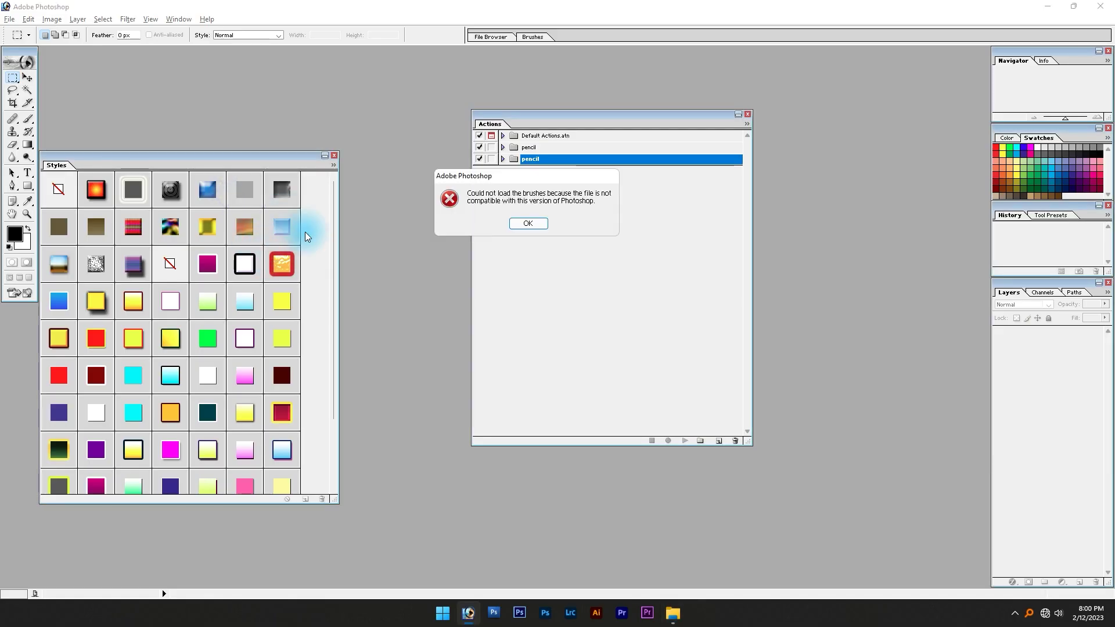
left_click(547, 228)
left_click(535, 226)
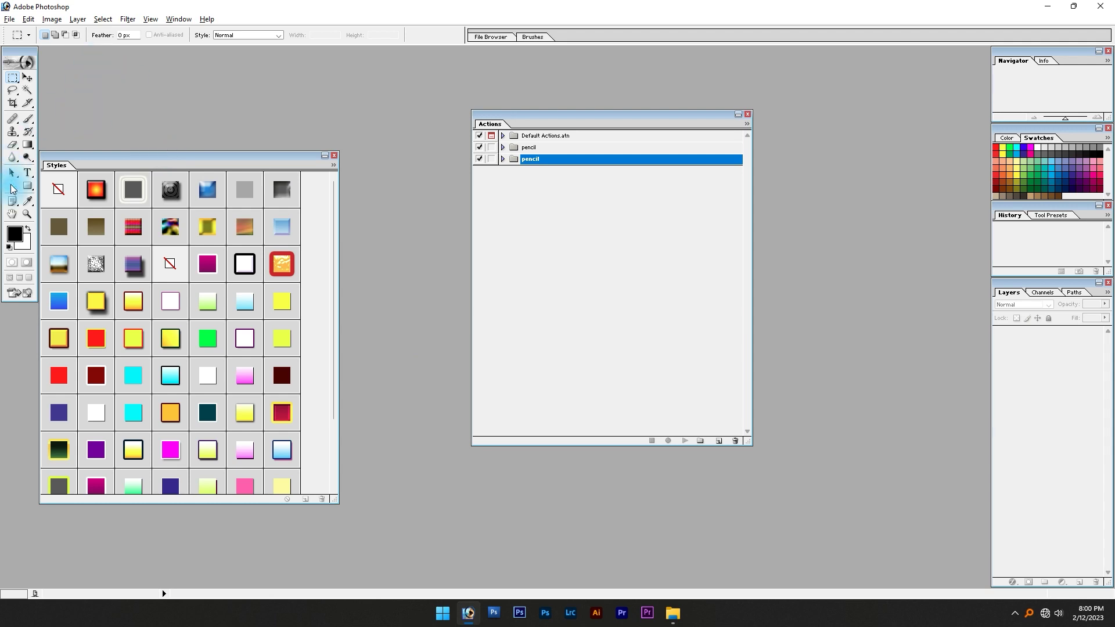
- Activate the Brush tool and examine which brush files Load Brushes offers, without loading any
key("b")
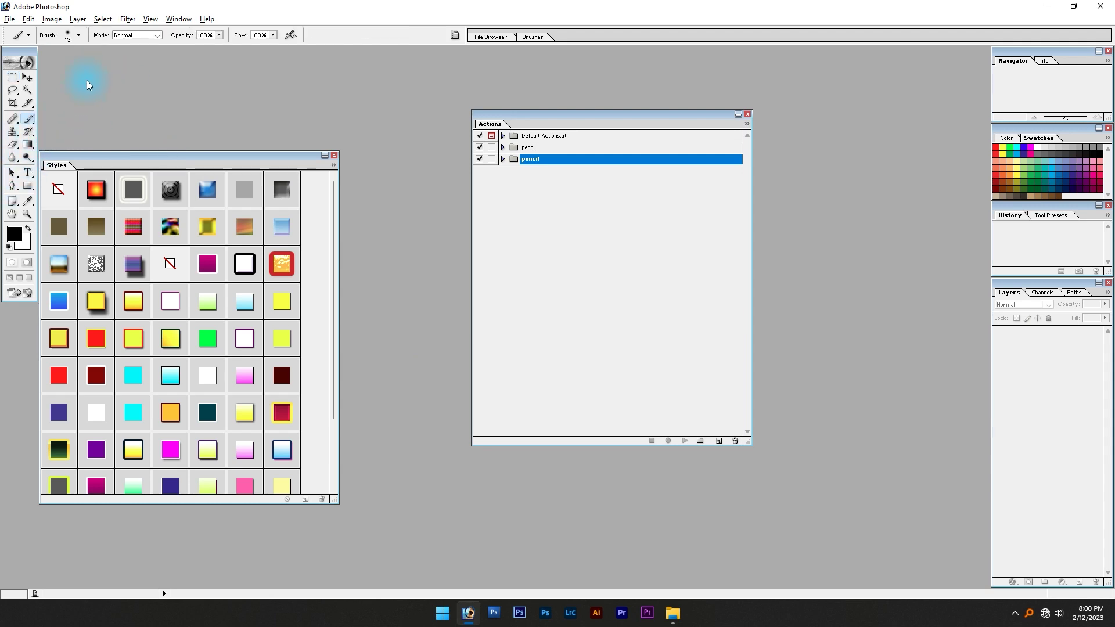
left_click(71, 35)
left_click(142, 52)
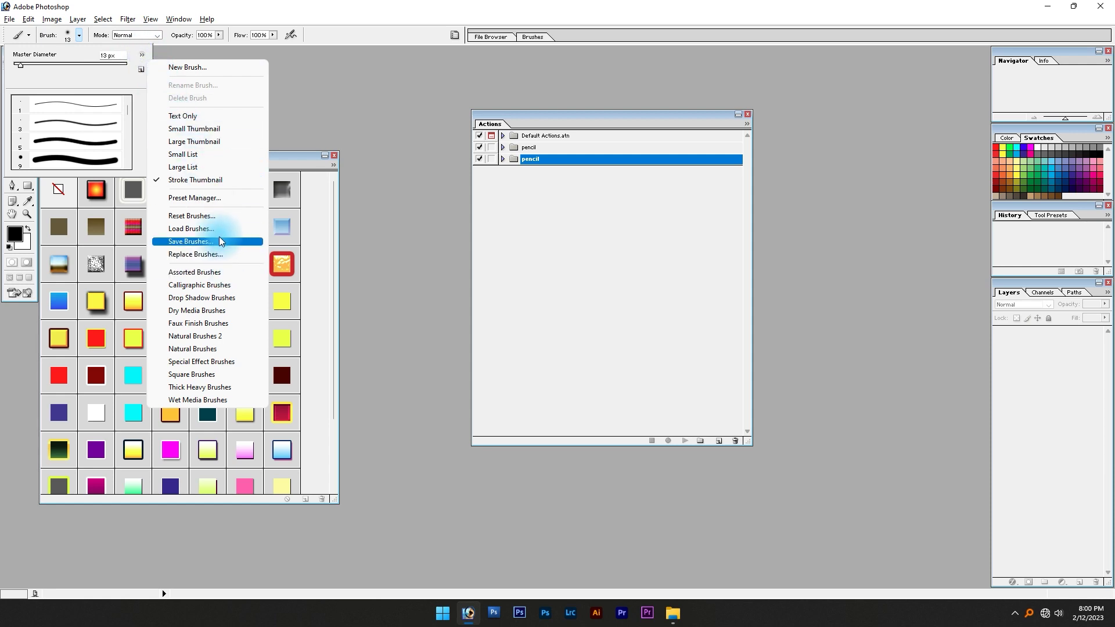
left_click(215, 229)
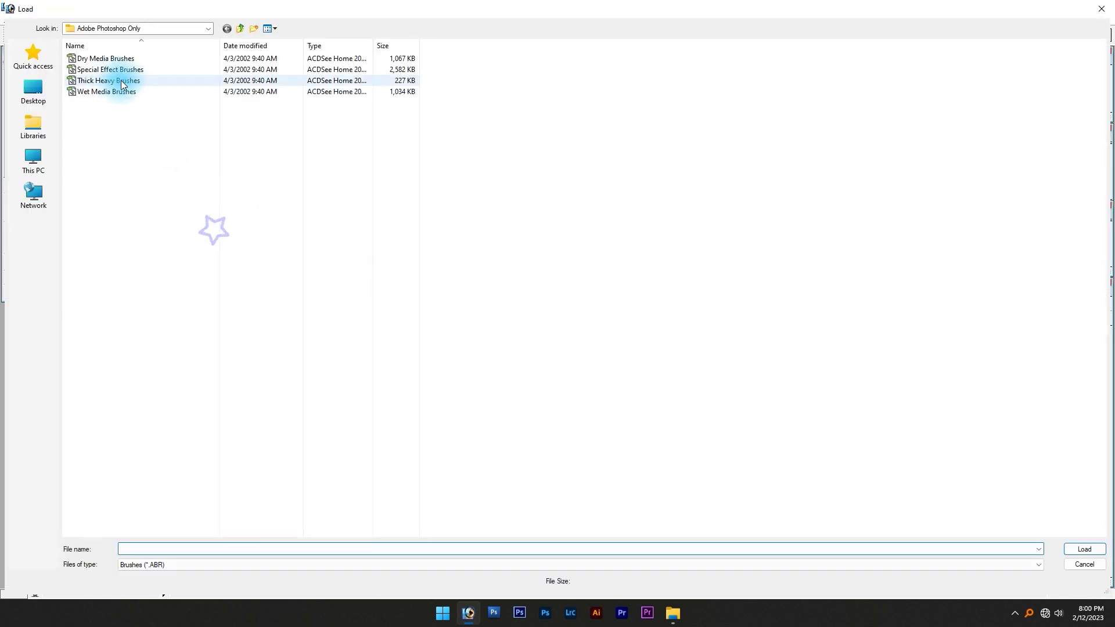
left_click(1085, 566)
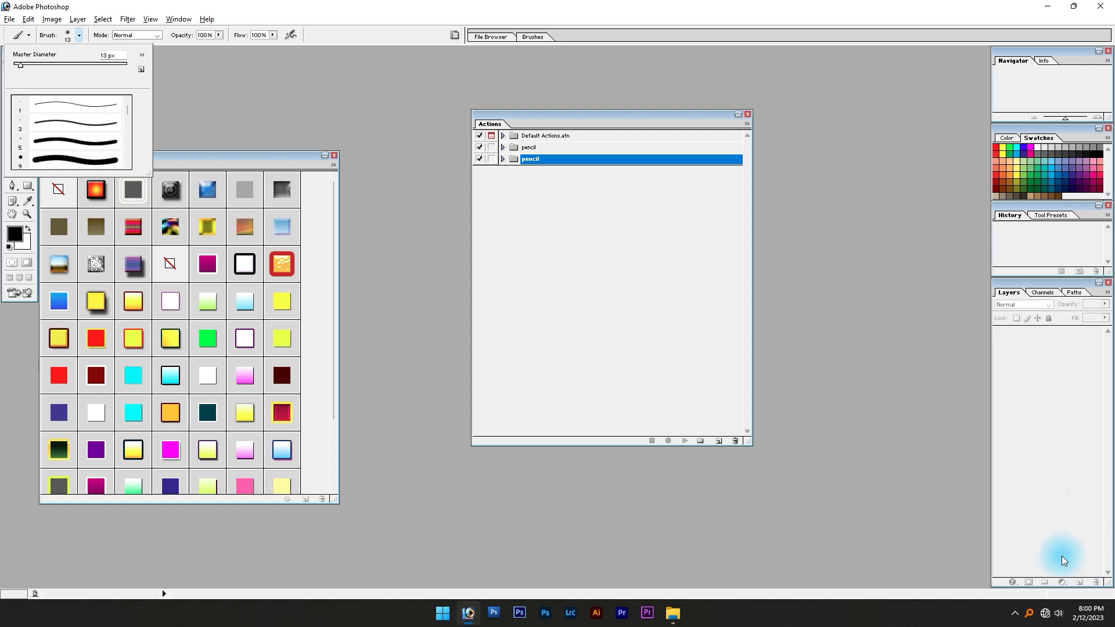
- Close the floating Styles and Actions palettes and create a white 12 × 8 inch RGB document at 1000 pixels/inch
left_click(335, 155)
left_click(747, 114)
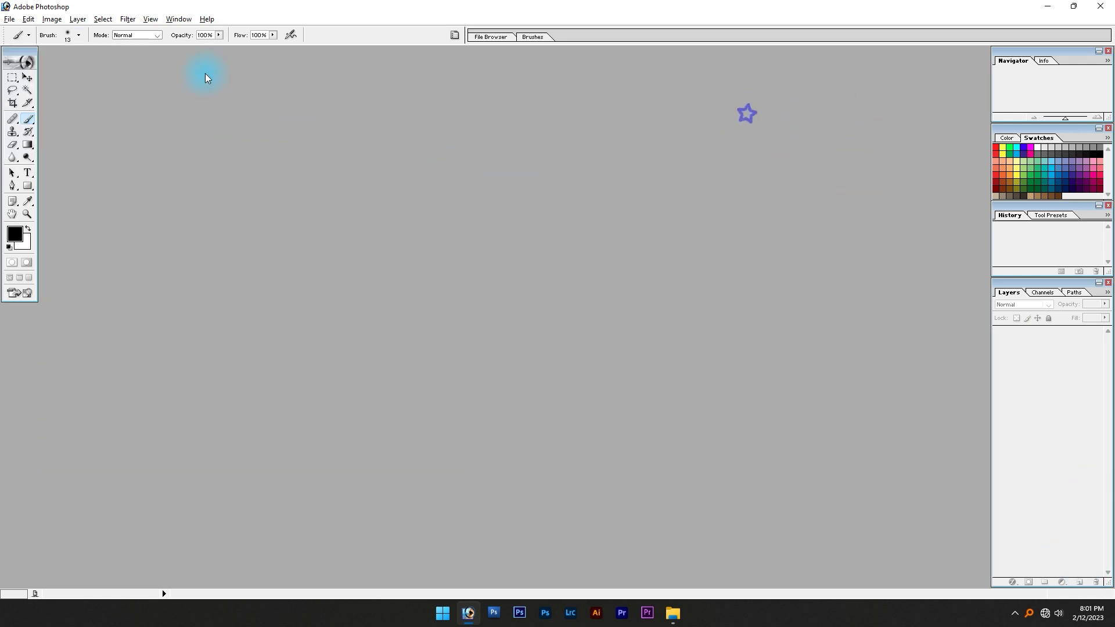
left_click(10, 19)
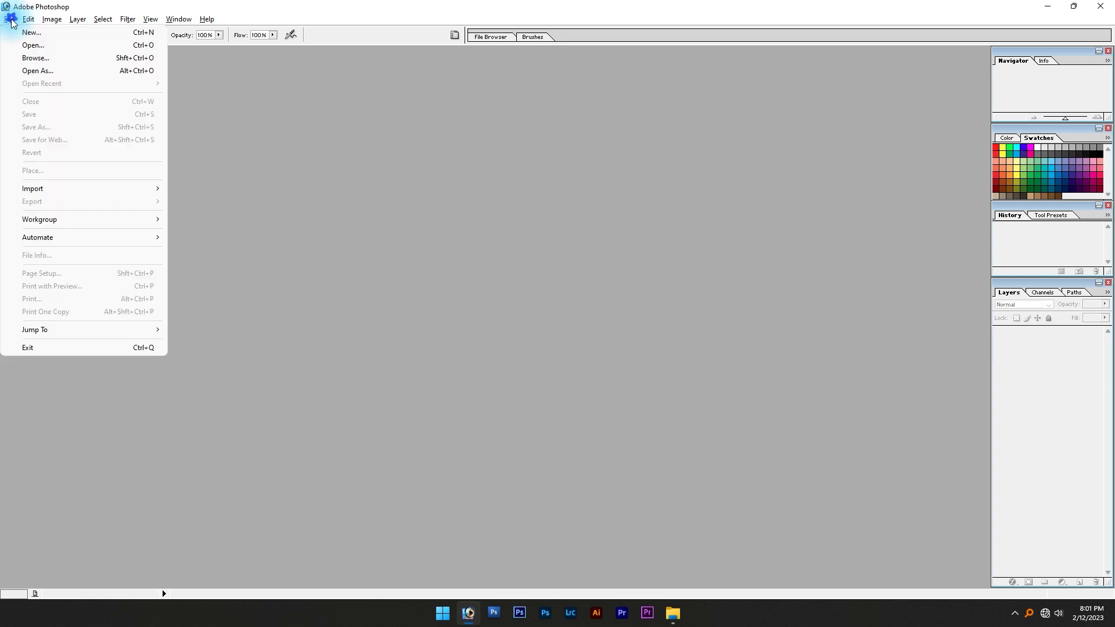
left_click(17, 33)
double_click(537, 281)
type("12")
key("Tab")
key("Tab")
type("8")
key("Tab")
key("Tab")
type("1000")
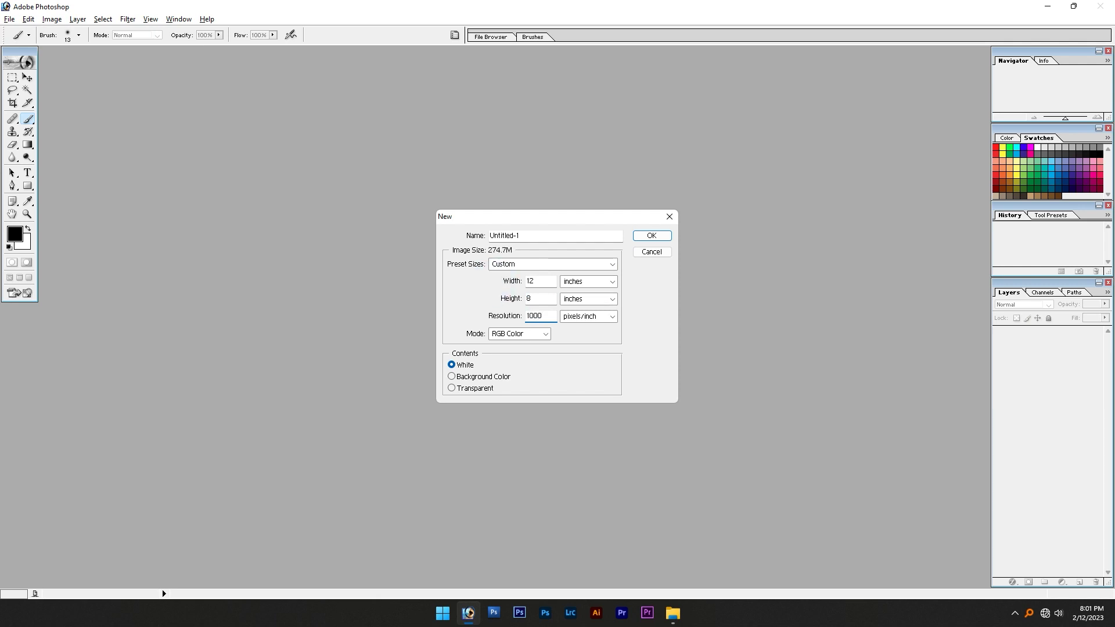
key("Return")
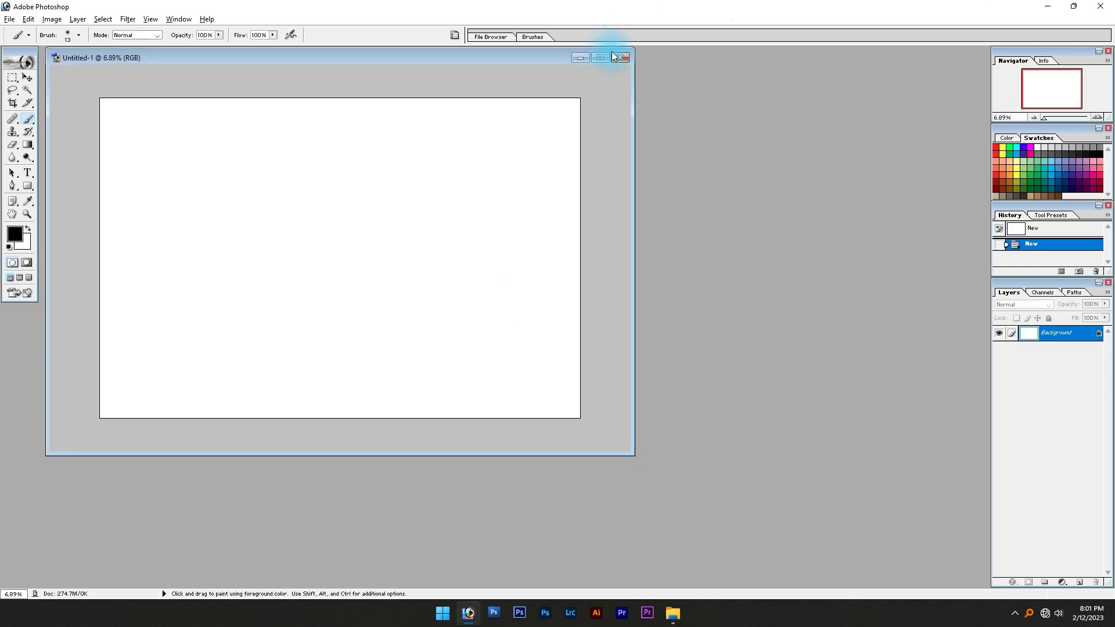
- Maximize the document window and resample the image to a resolution of 300 pixels/inch
left_click(610, 54)
key("ctrl+0")
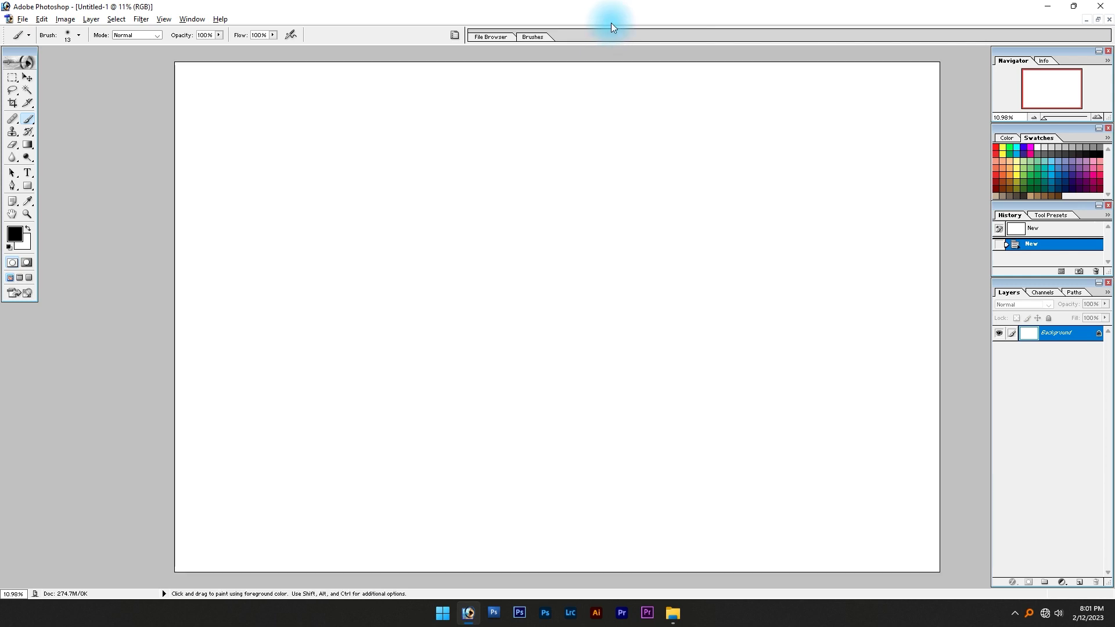
key("ctrl+i")
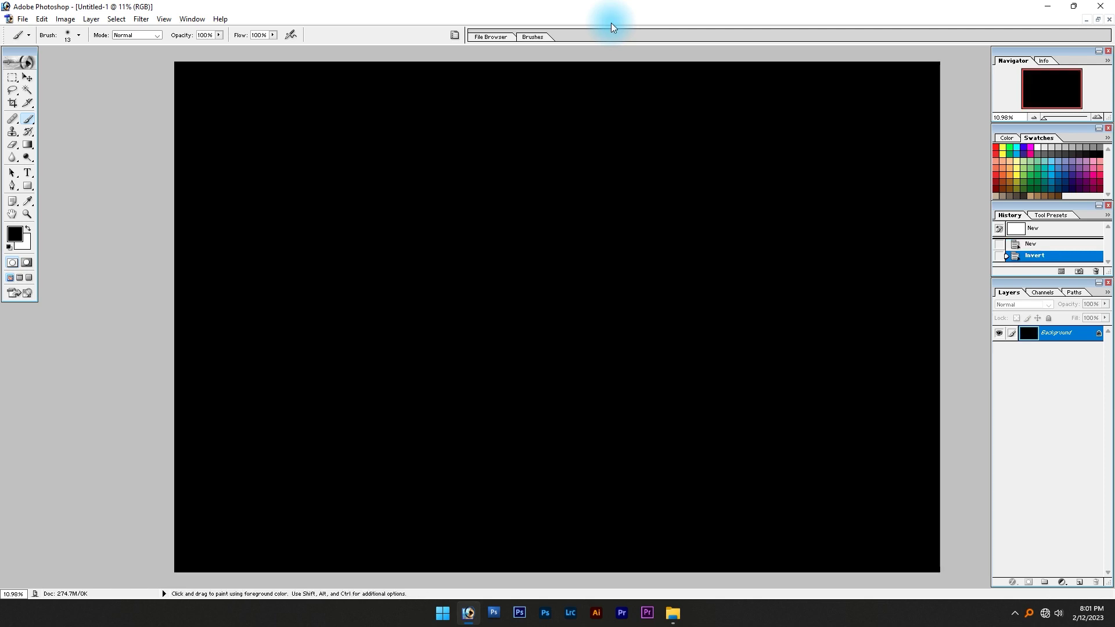
key("ctrl+z")
key("ctrl+alt+i")
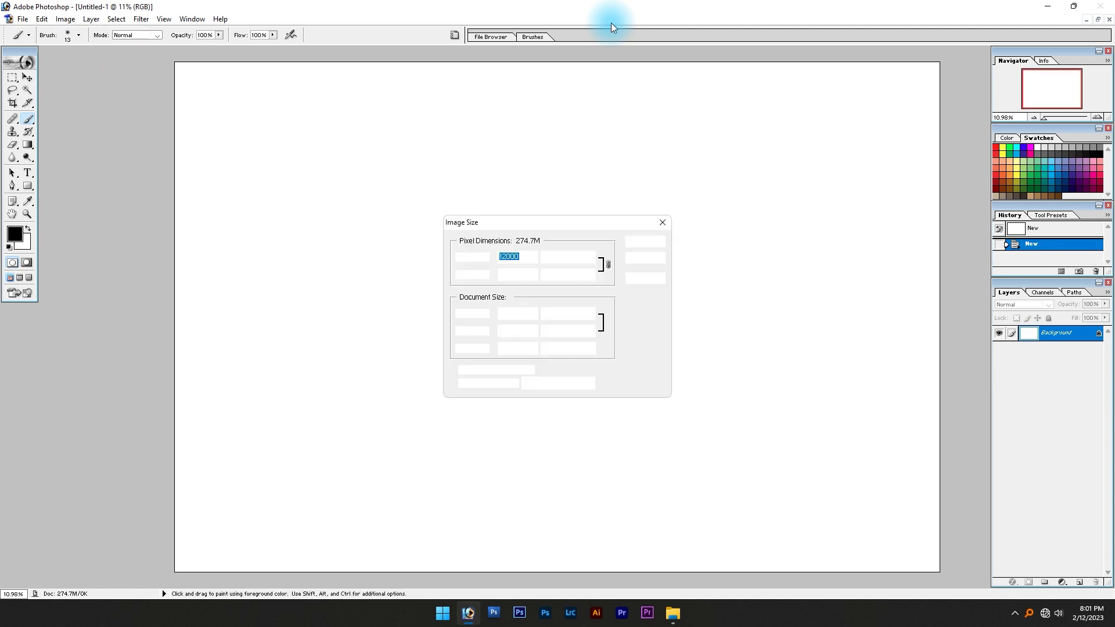
key("Tab")
key("Tab")
key("Tab")
key("Tab")
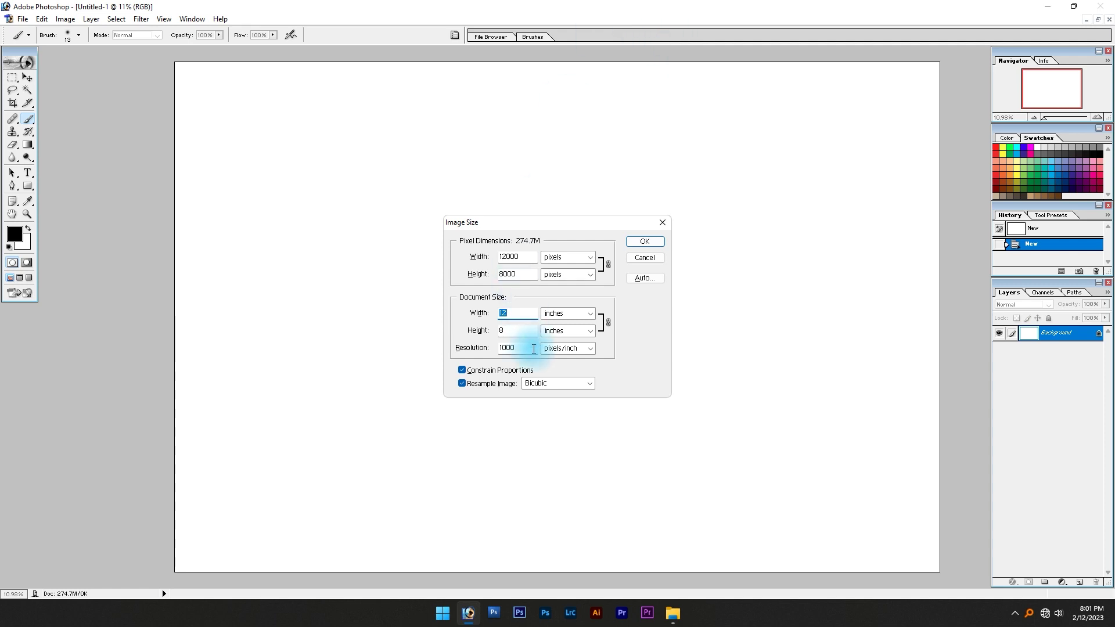
double_click(511, 349)
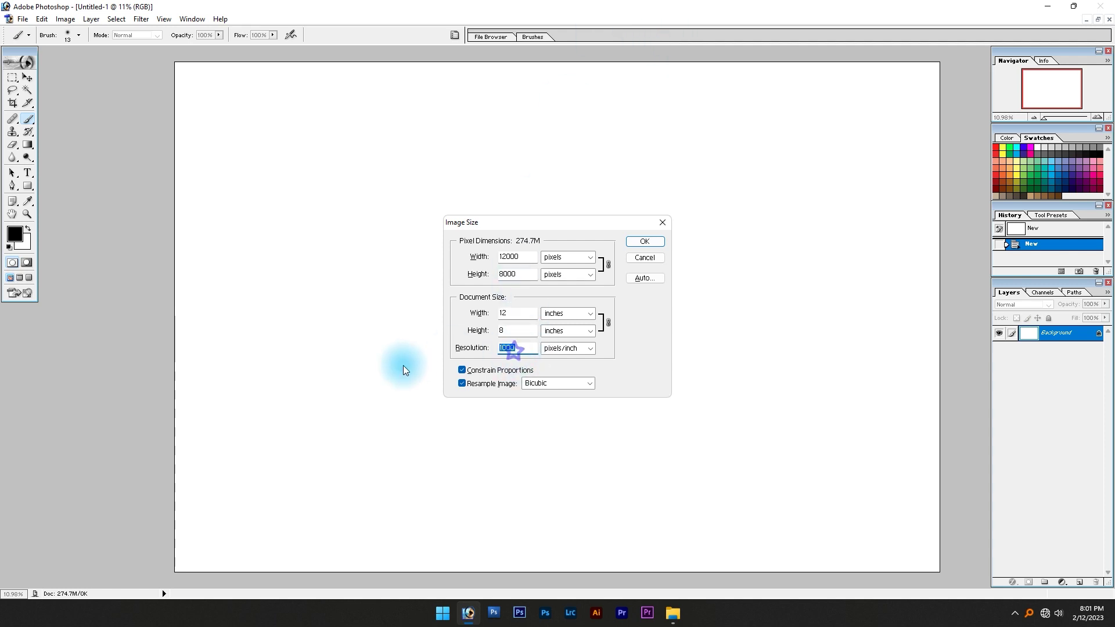
type("300")
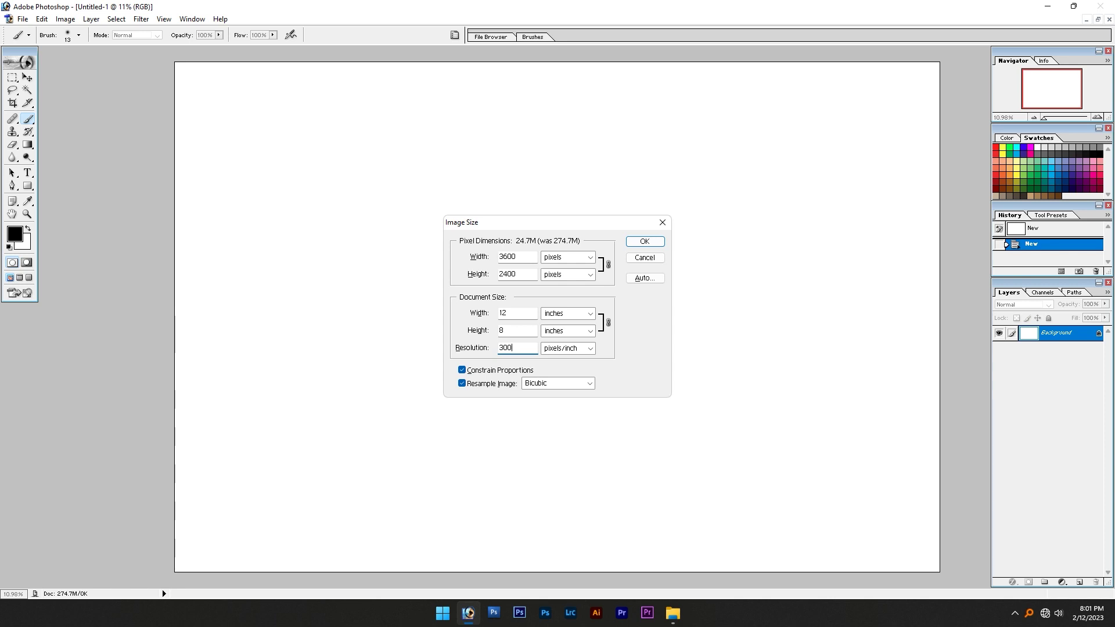
key("Return")
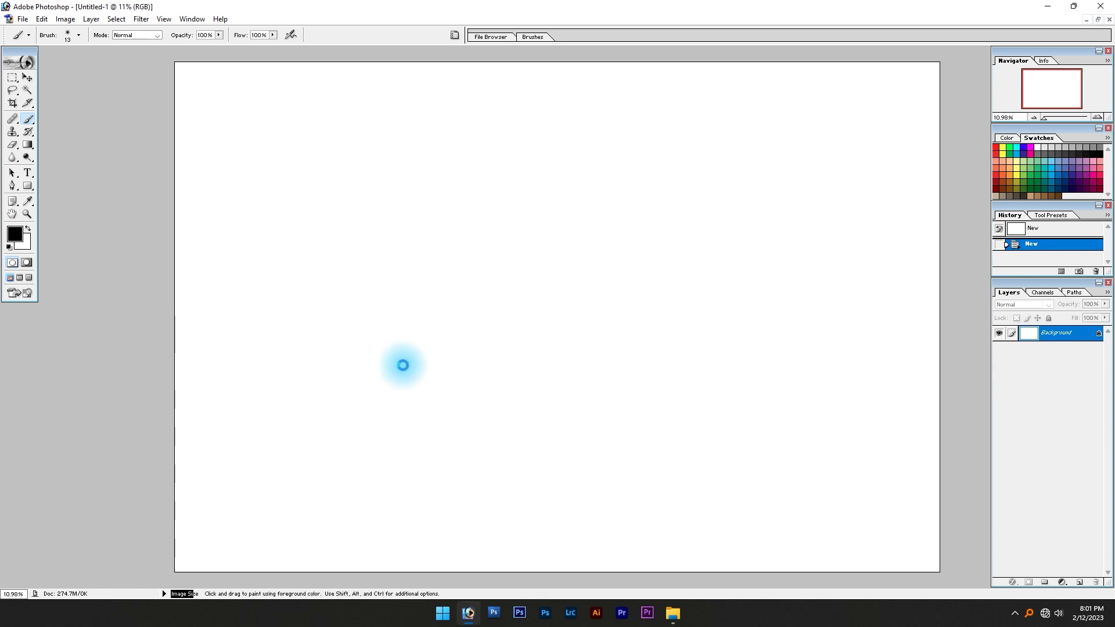
- Cycle through the screen modes back to the floating document window and activate the Move tool
key("ctrl+0")
key("f")
key("f")
key("f")
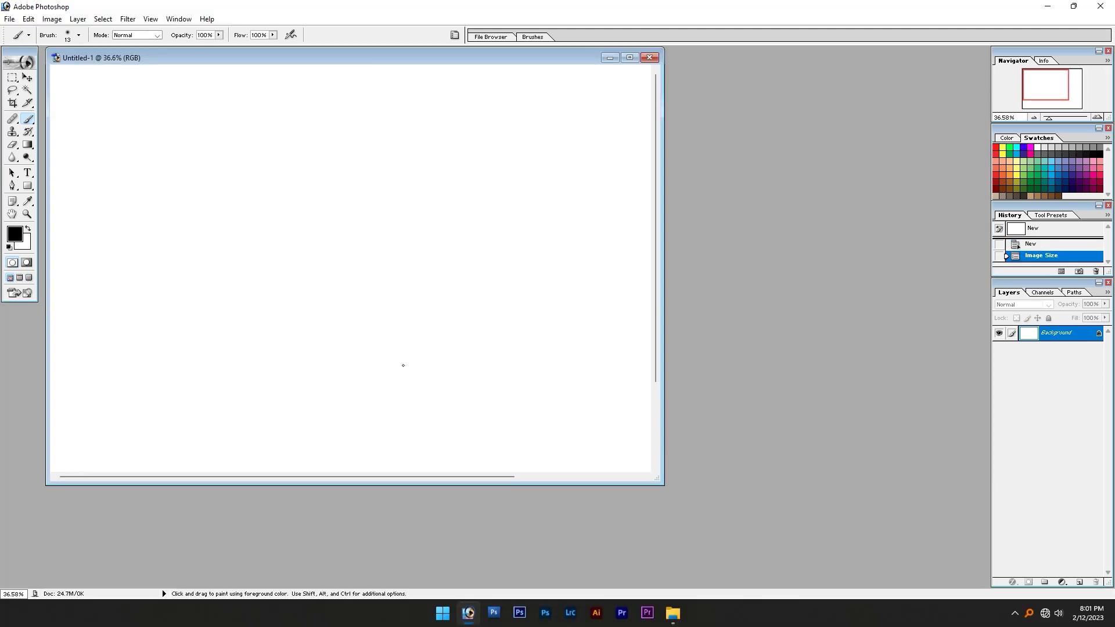
key("v")
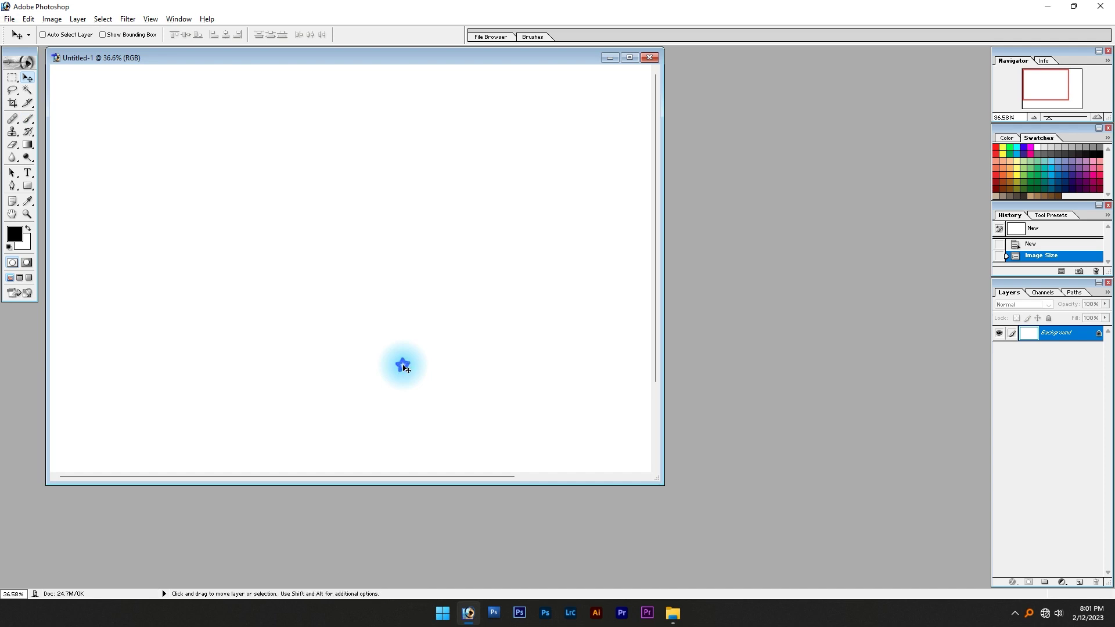
key("ctrl+n")
key("Tab")
key("Tab")
key("Tab")
key("shift+Tab")
type("4")
key("Tab")
key("Tab")
type("3")
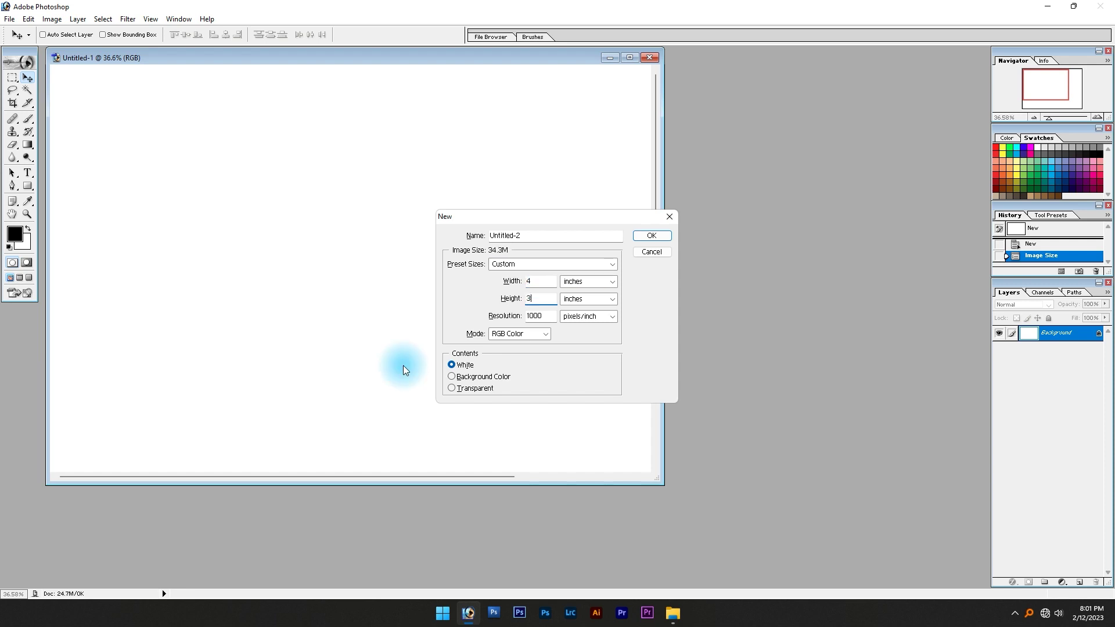
left_click_drag(537, 279, 515, 282)
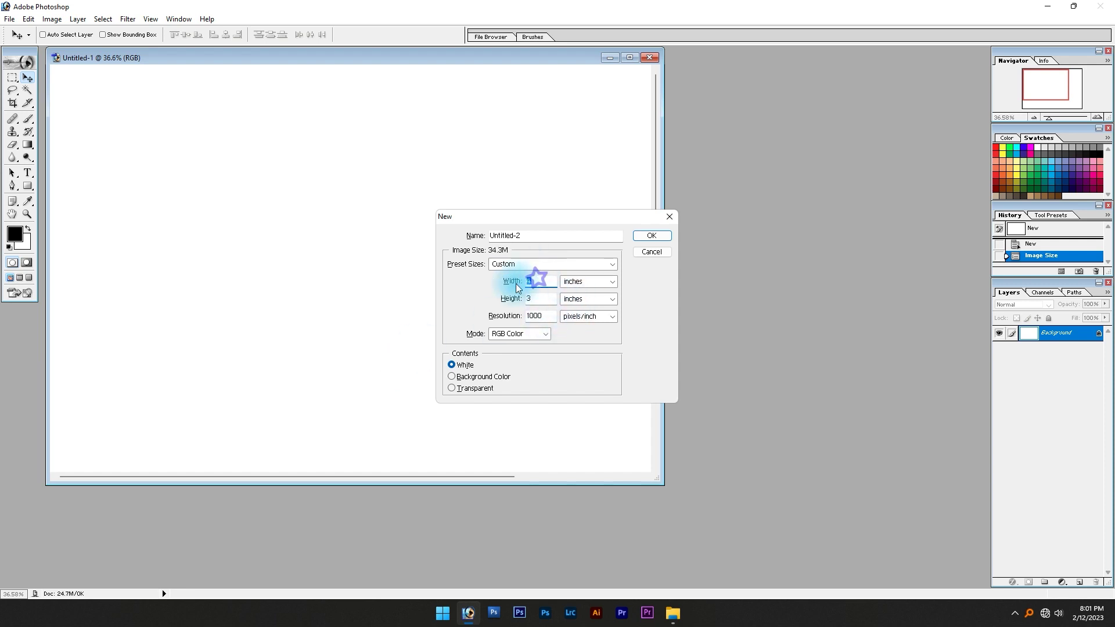
key("Tab")
key("Tab")
type("2")
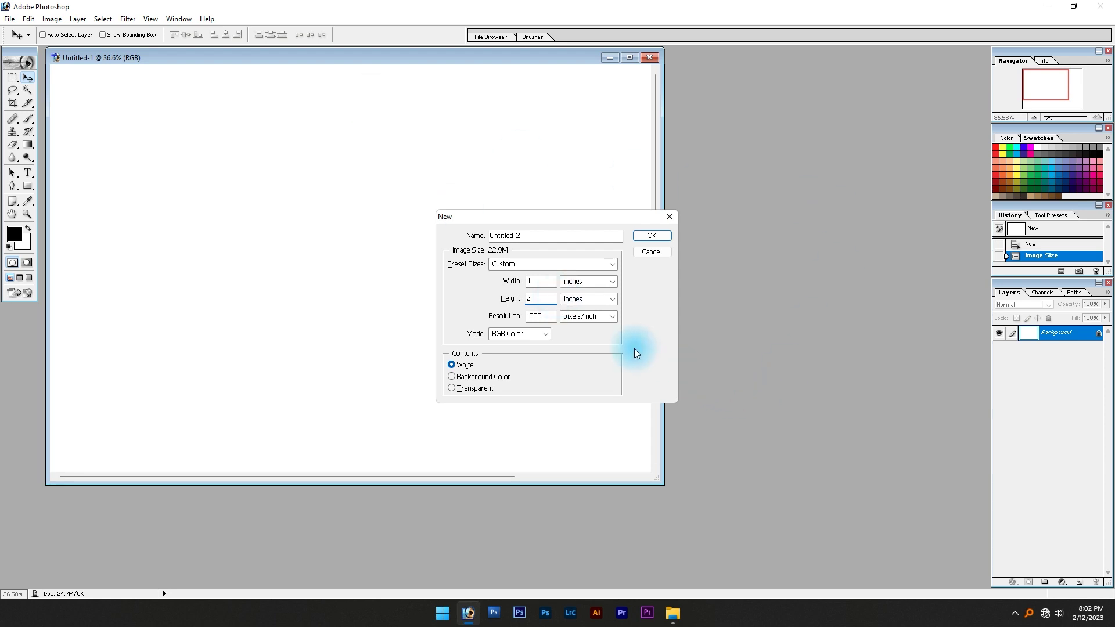
left_click(635, 254)
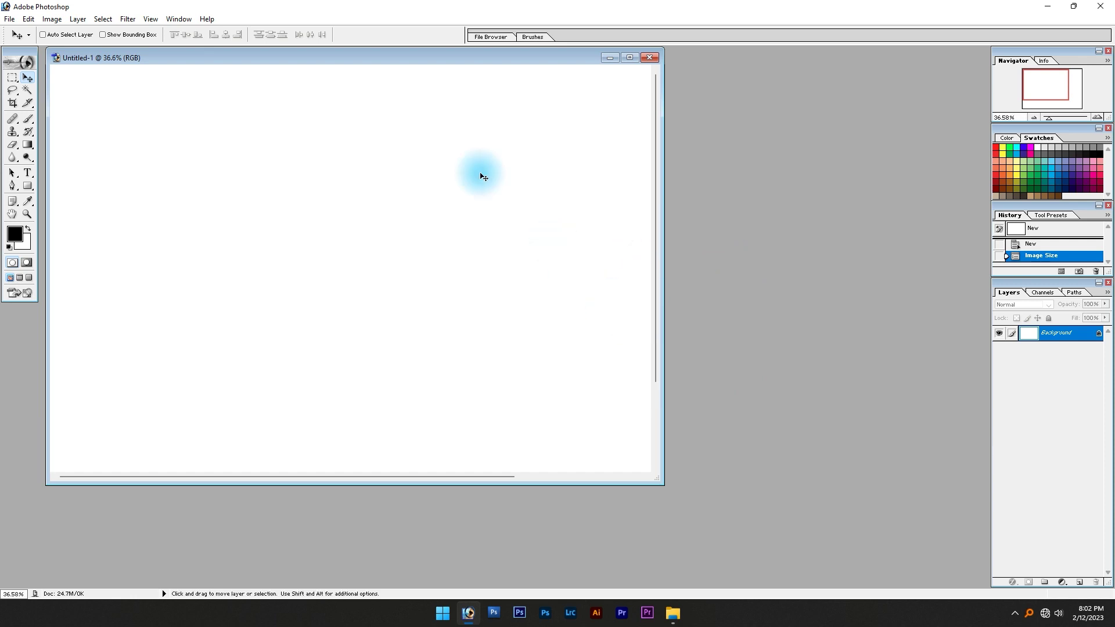
- Reposition the document window in the workspace, maximize it and cycle through the screen modes back to the floating window
left_click_drag(421, 61, 546, 145)
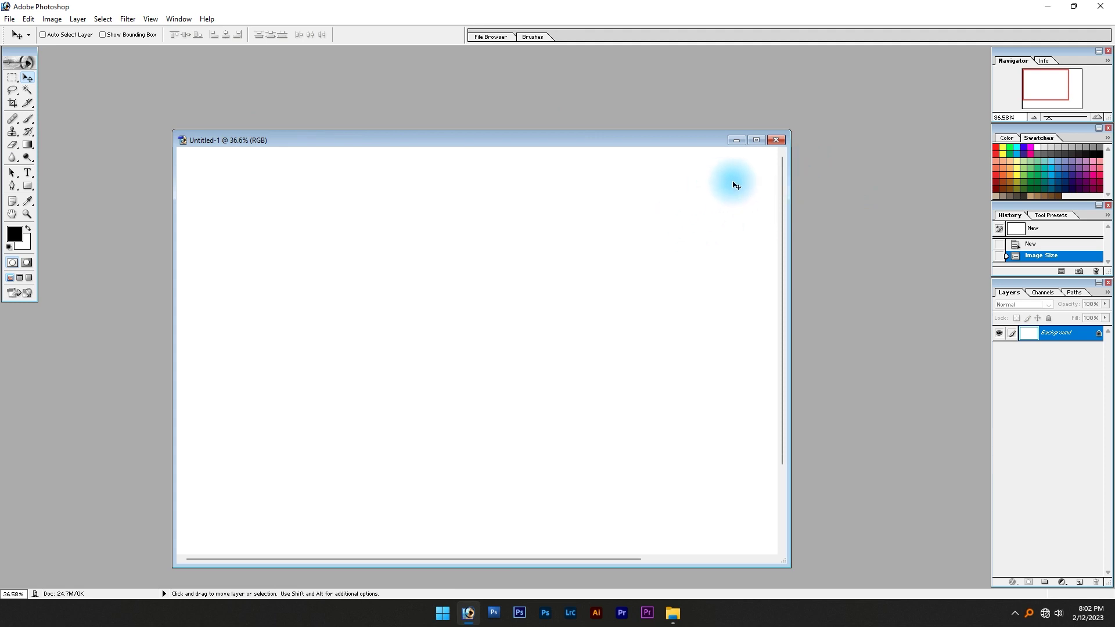
left_click_drag(637, 141, 637, 95)
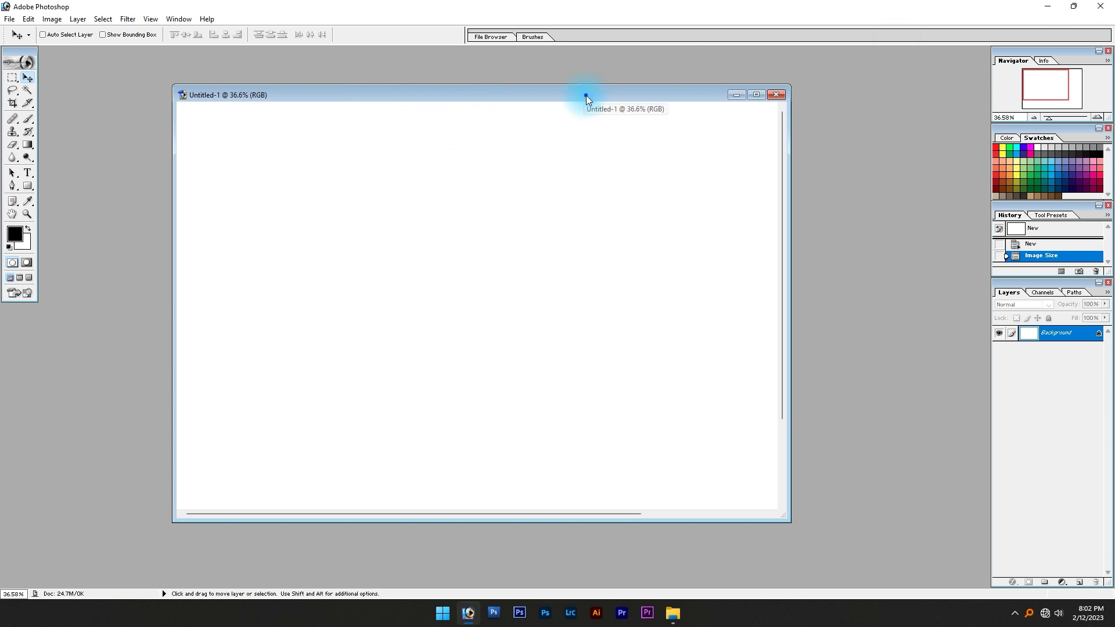
left_click_drag(585, 95, 656, 100)
double_click(656, 100)
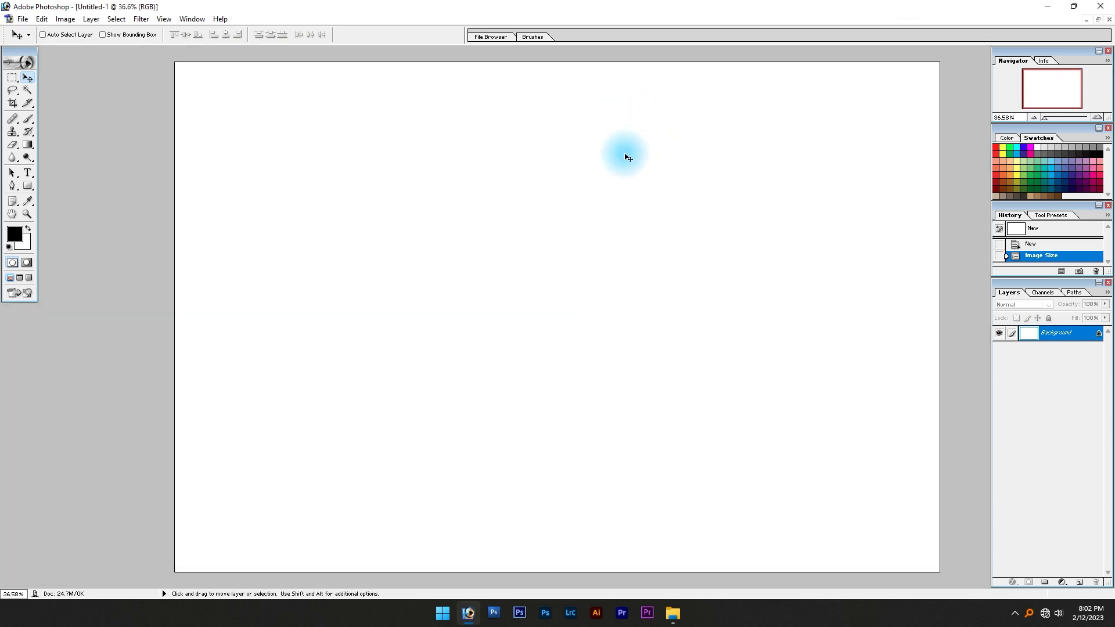
key("f")
key("f")
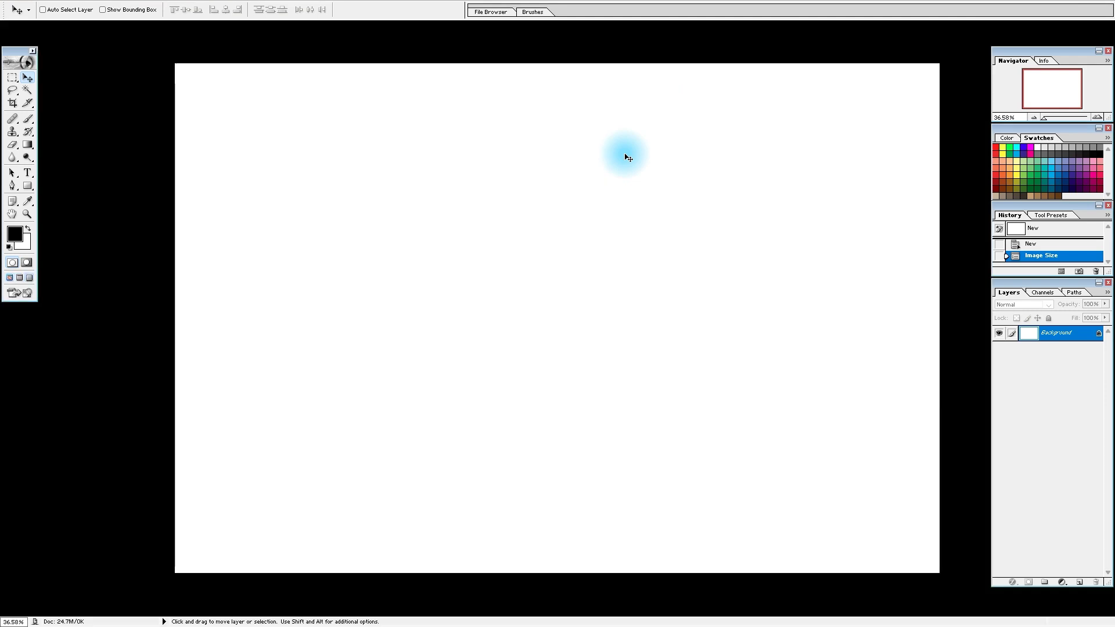
key("f")
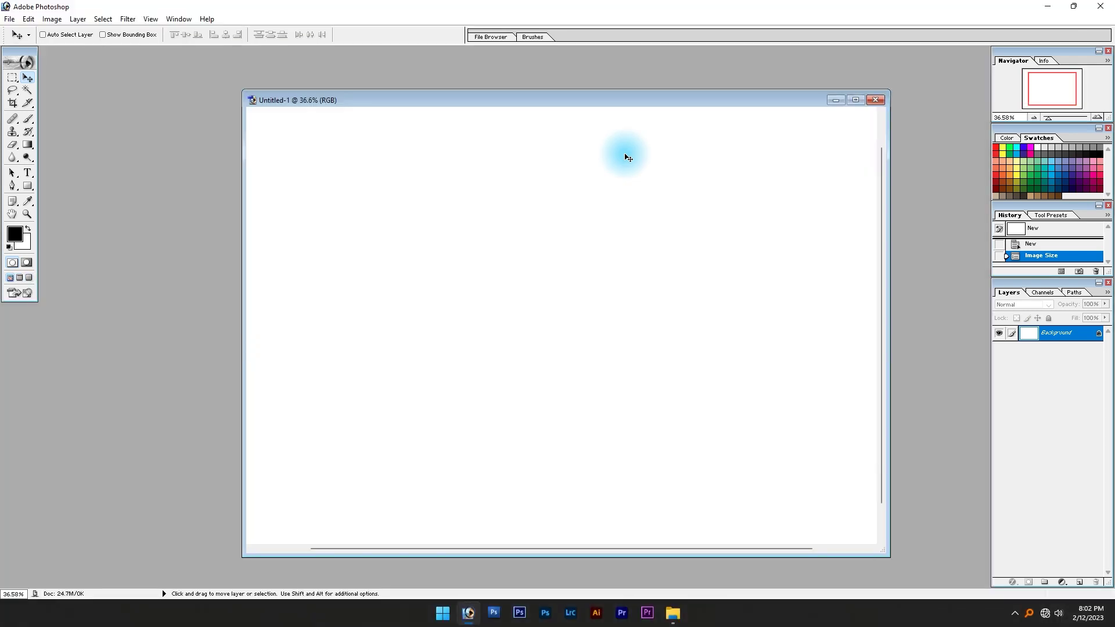
- Quit Photoshop without saving Untitled-1 and close the Editing folder window
left_click(1100, 5)
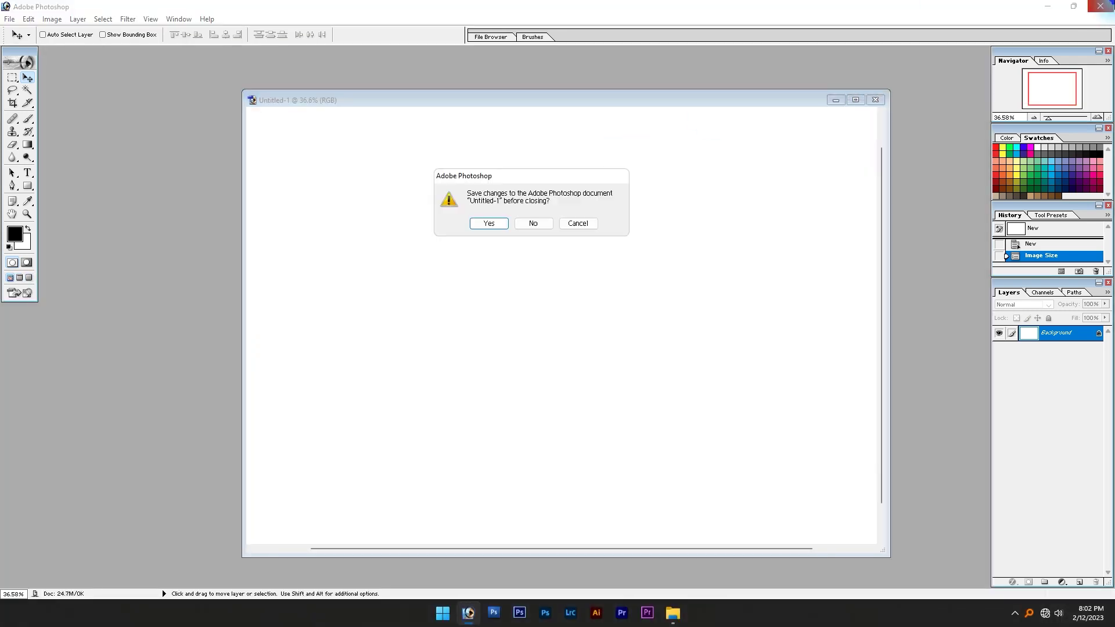
left_click(522, 223)
left_click(544, 347)
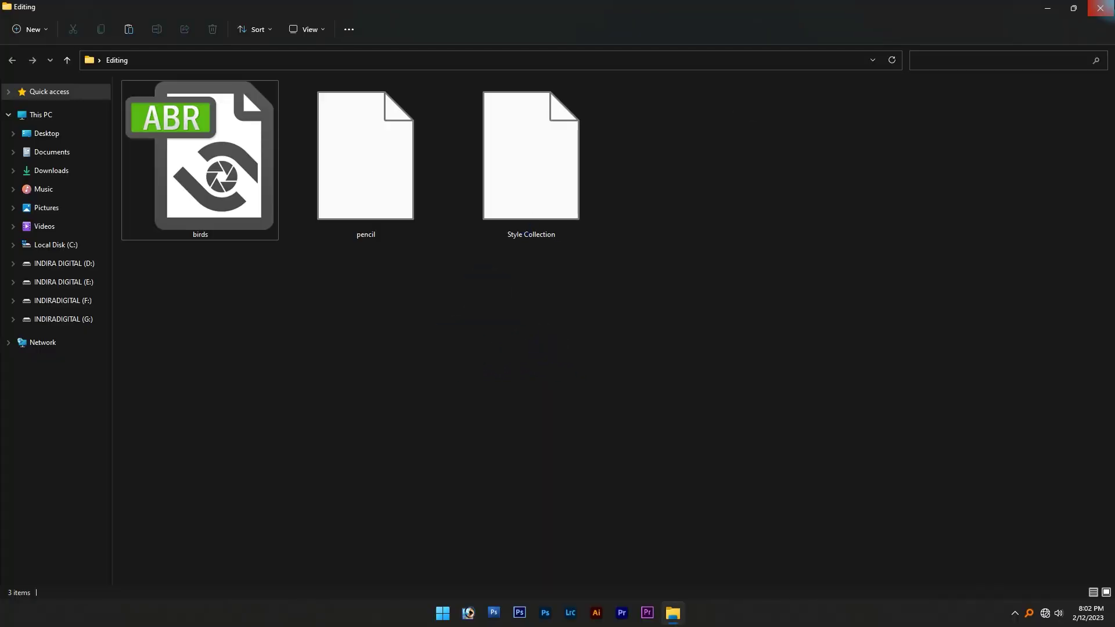
left_click(1100, 8)
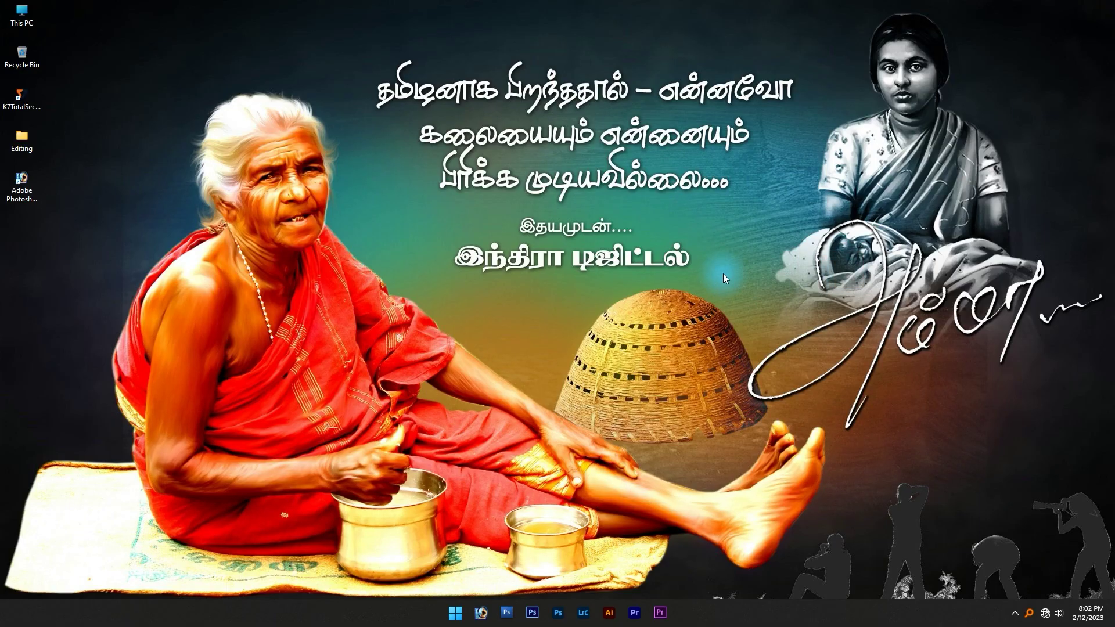